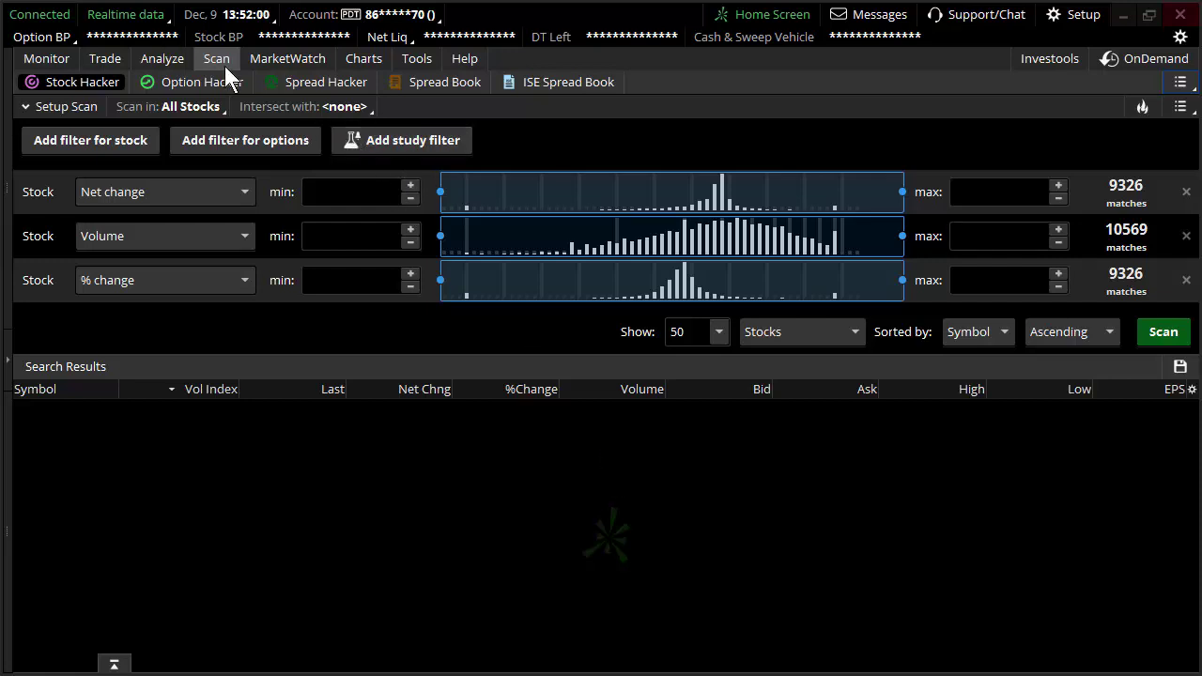
Step: Examine the implied volatility of each expiration in the SPY option chain
{"action": "left_click", "coordinate": [100, 62]}
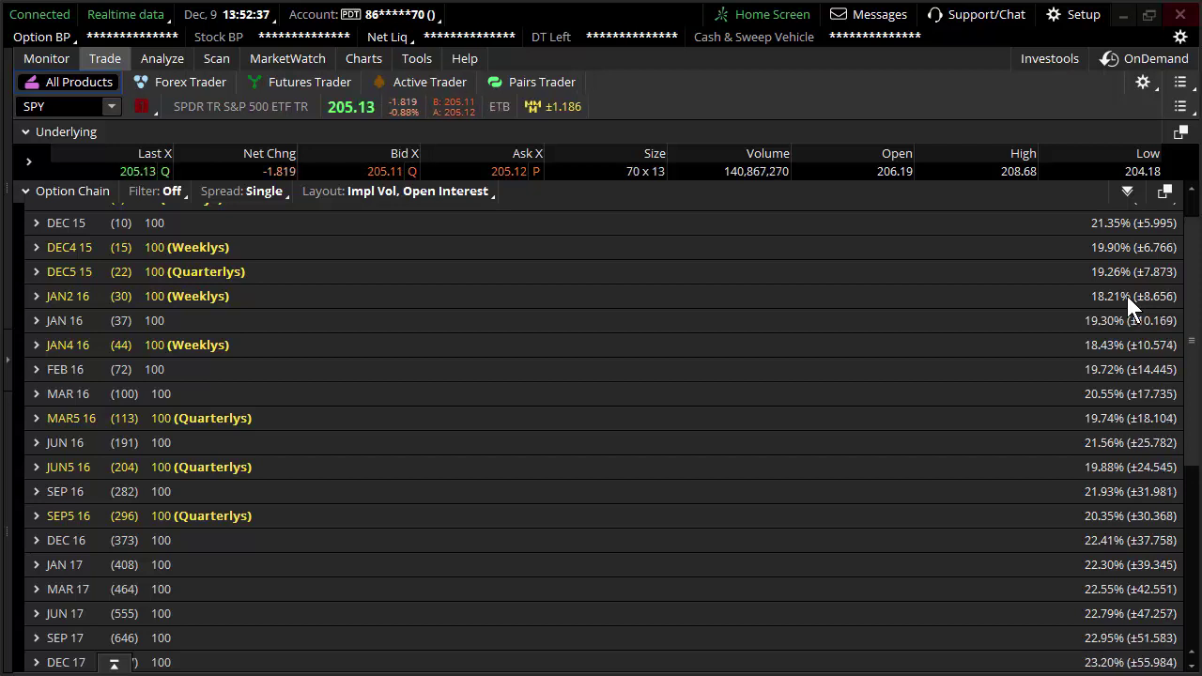
{"action": "scroll", "coordinate": [1025, 357], "scroll_direction": "up", "scroll_amount": 1}
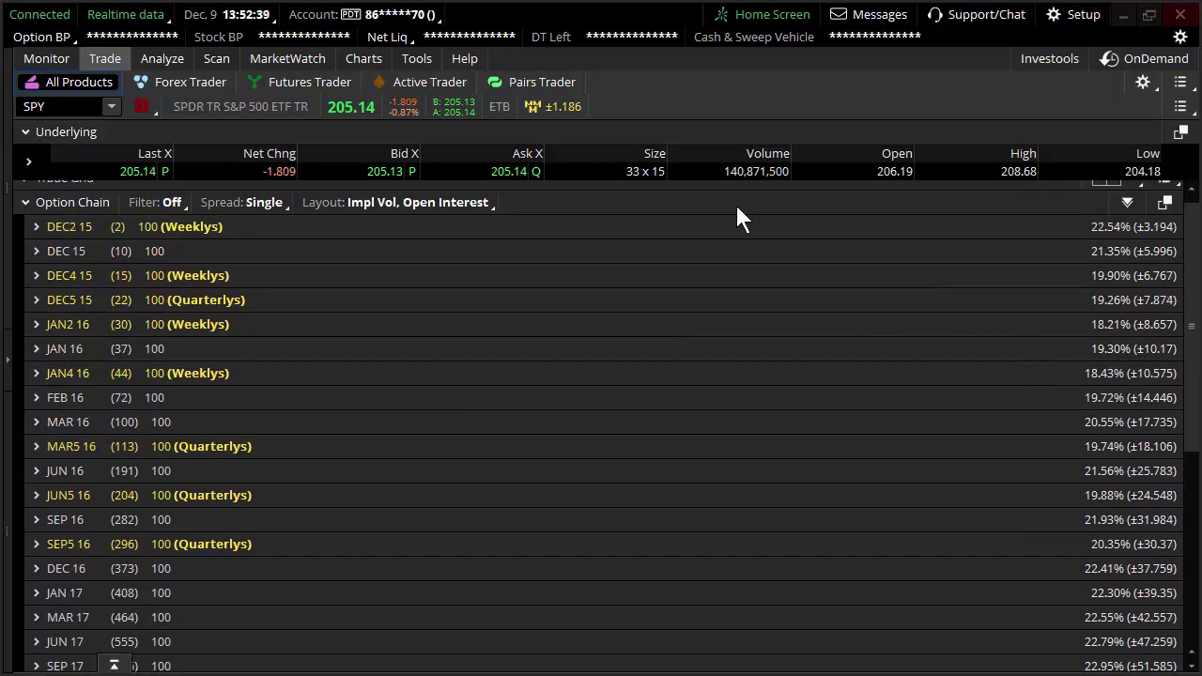
Step: Remove the % change, Volume and Net change filters from the Stock Hacker scan
{"action": "left_click", "coordinate": [211, 60]}
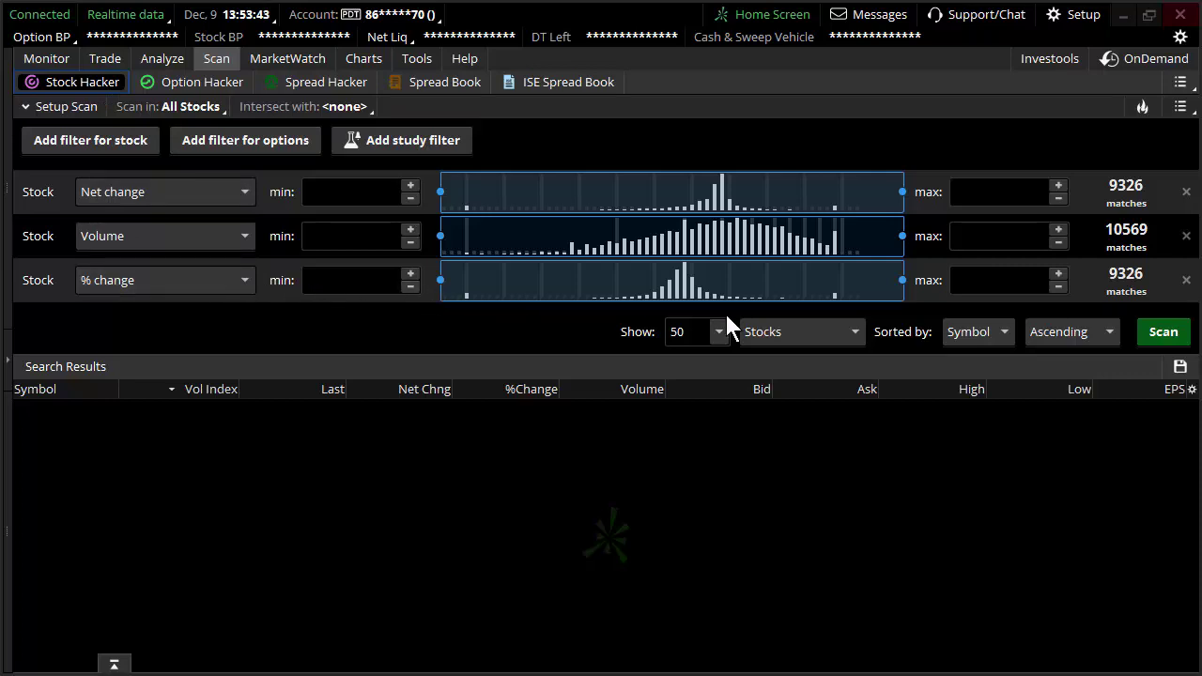
{"action": "left_click", "coordinate": [1186, 280]}
{"action": "left_click", "coordinate": [1185, 235]}
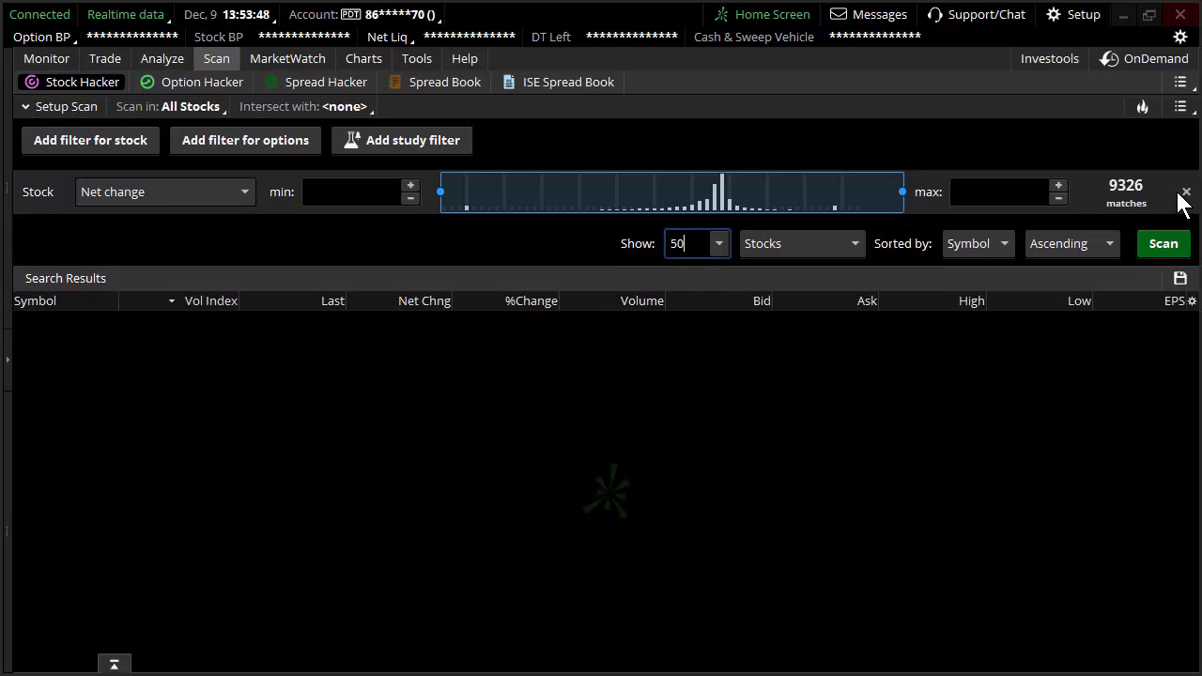
{"action": "left_click", "coordinate": [1185, 193]}
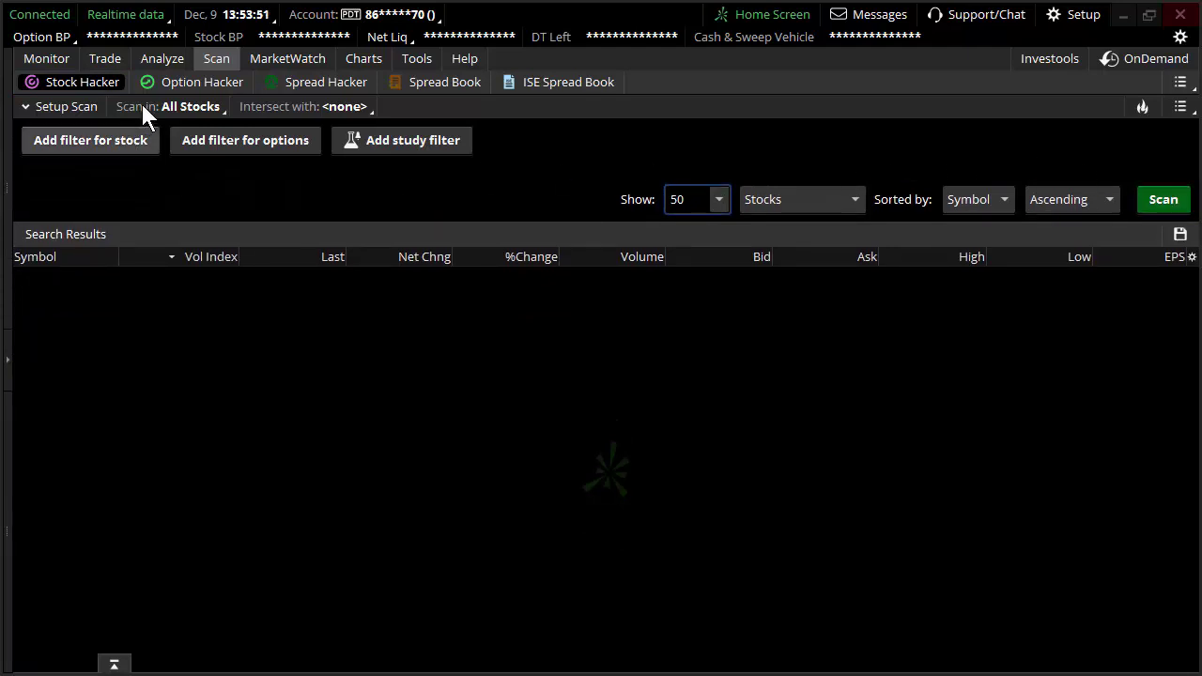
Step: Set the stock scan to search within the public Weeklys list and run it
{"action": "left_click", "coordinate": [215, 107]}
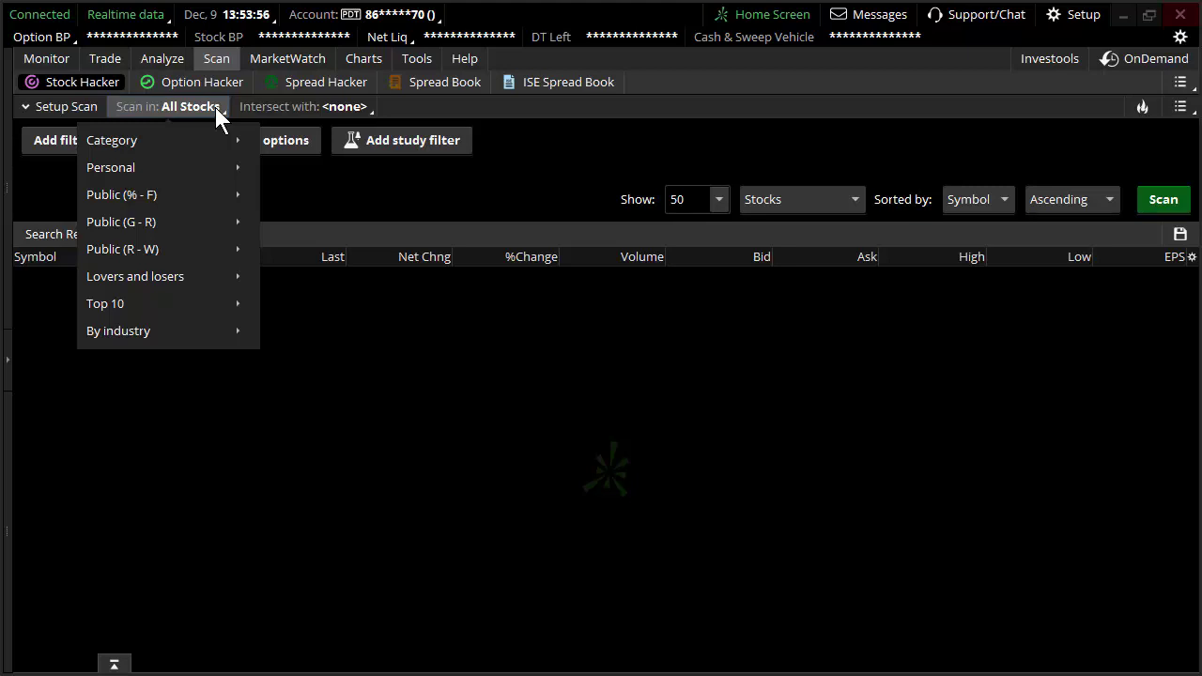
{"action": "mouse_move", "coordinate": [221, 250]}
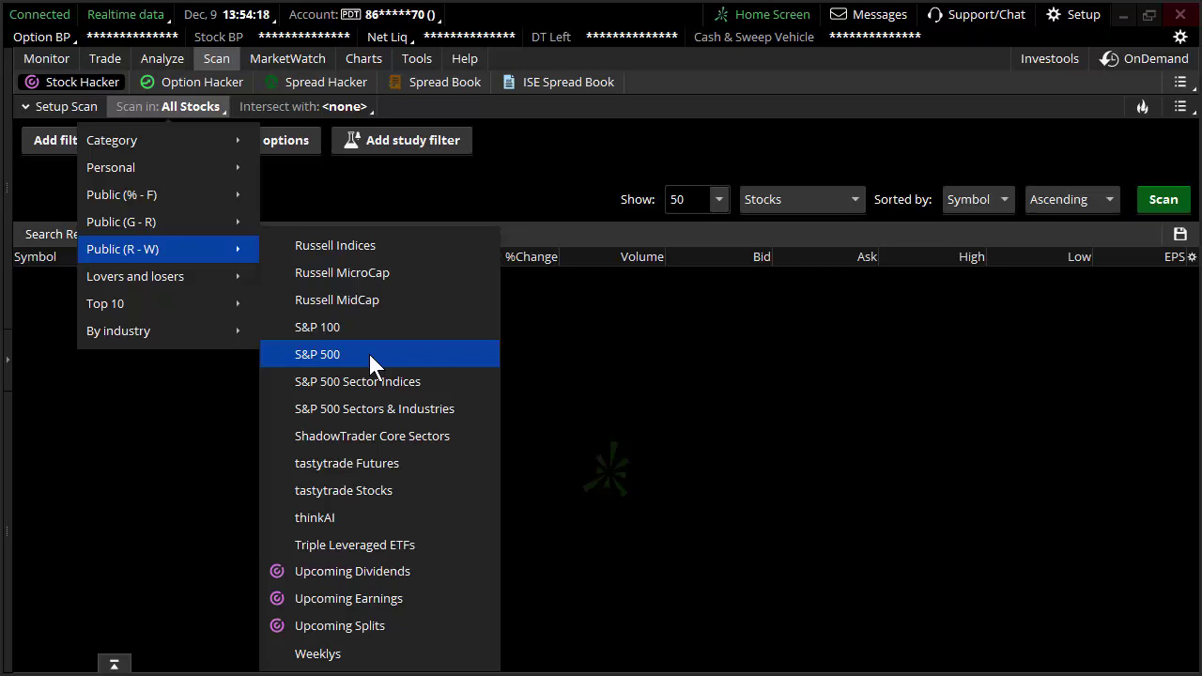
{"action": "left_click", "coordinate": [388, 657]}
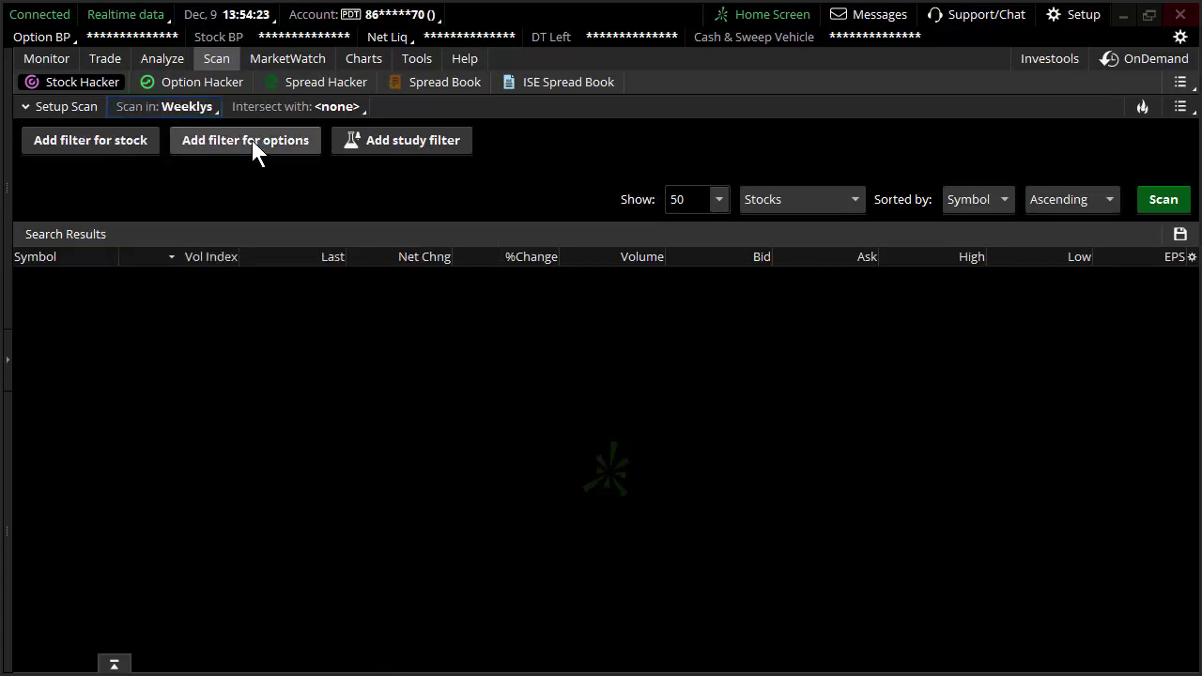
{"action": "left_click", "coordinate": [123, 58]}
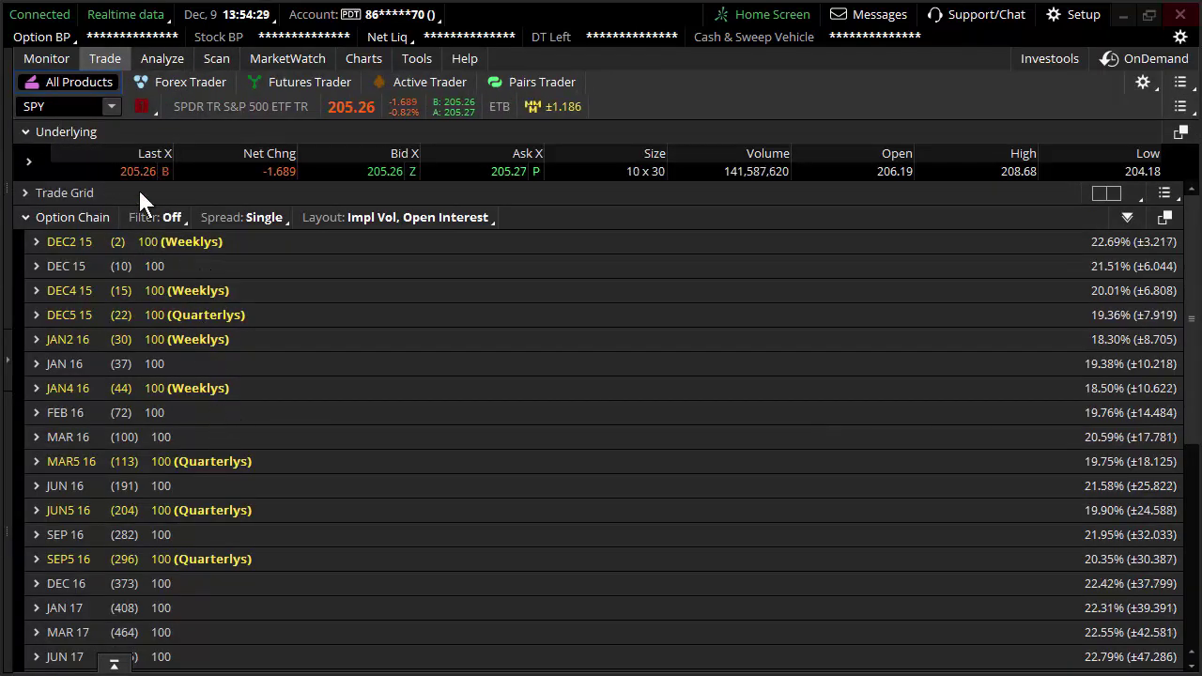
{"action": "left_click", "coordinate": [216, 58]}
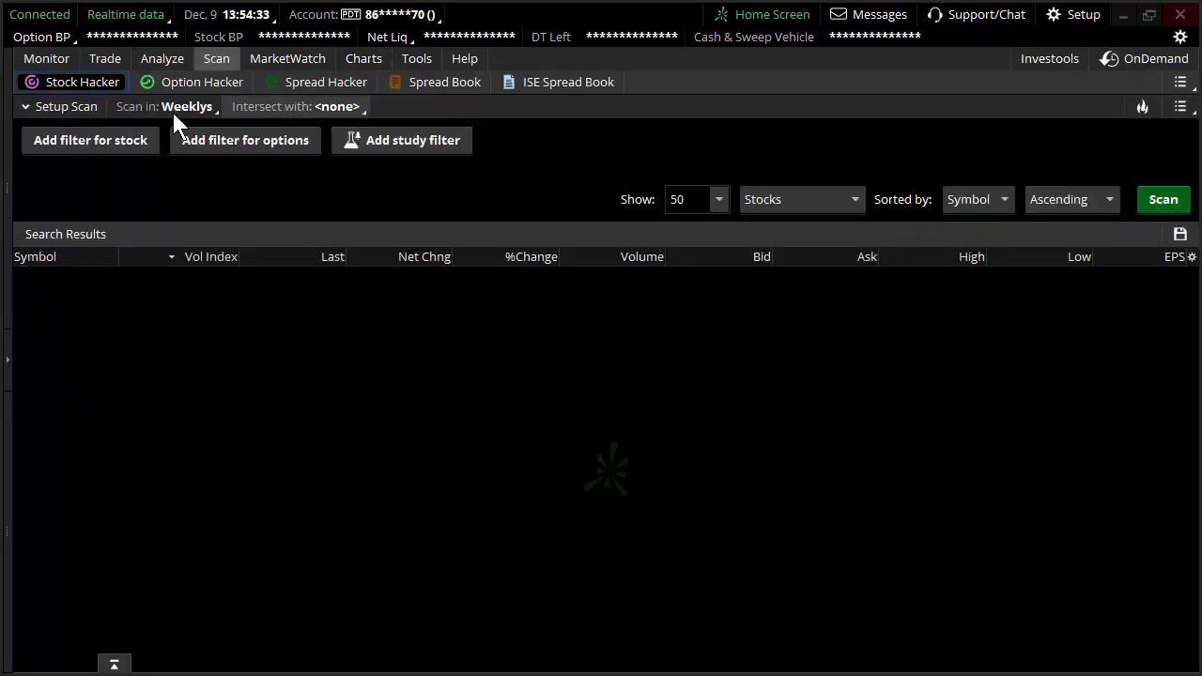
{"action": "left_click", "coordinate": [1162, 200]}
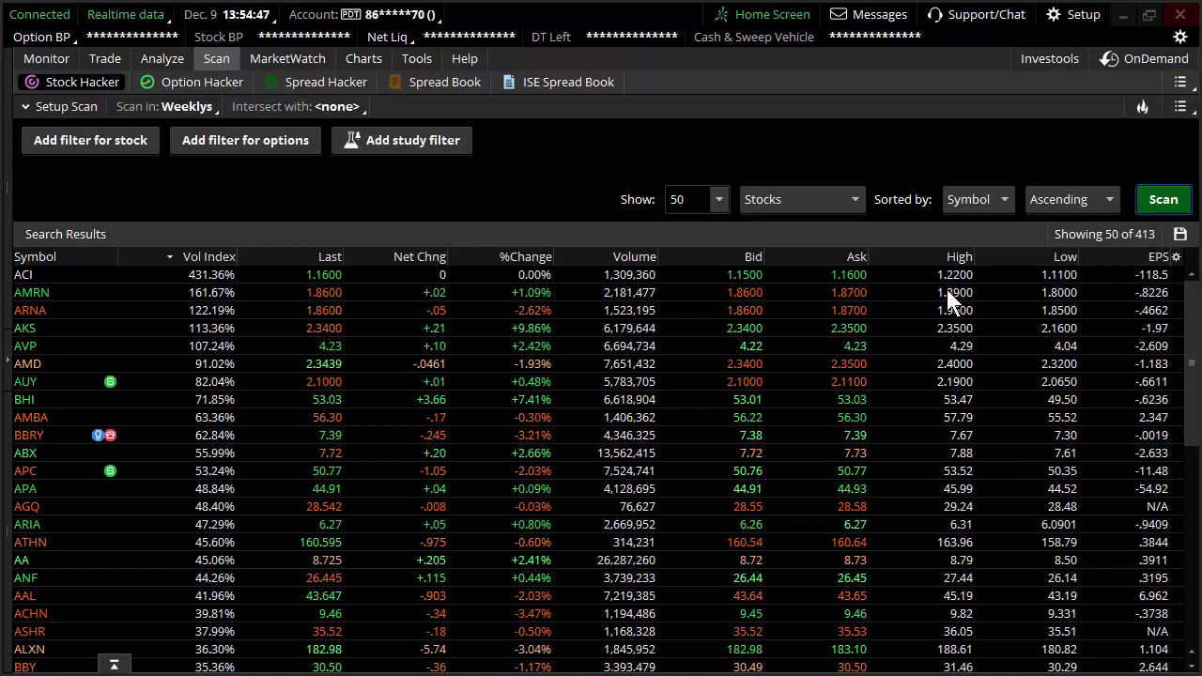
Step: Add a stock filter to the scan and choose Vol index as its criterion
{"action": "left_click", "coordinate": [80, 141]}
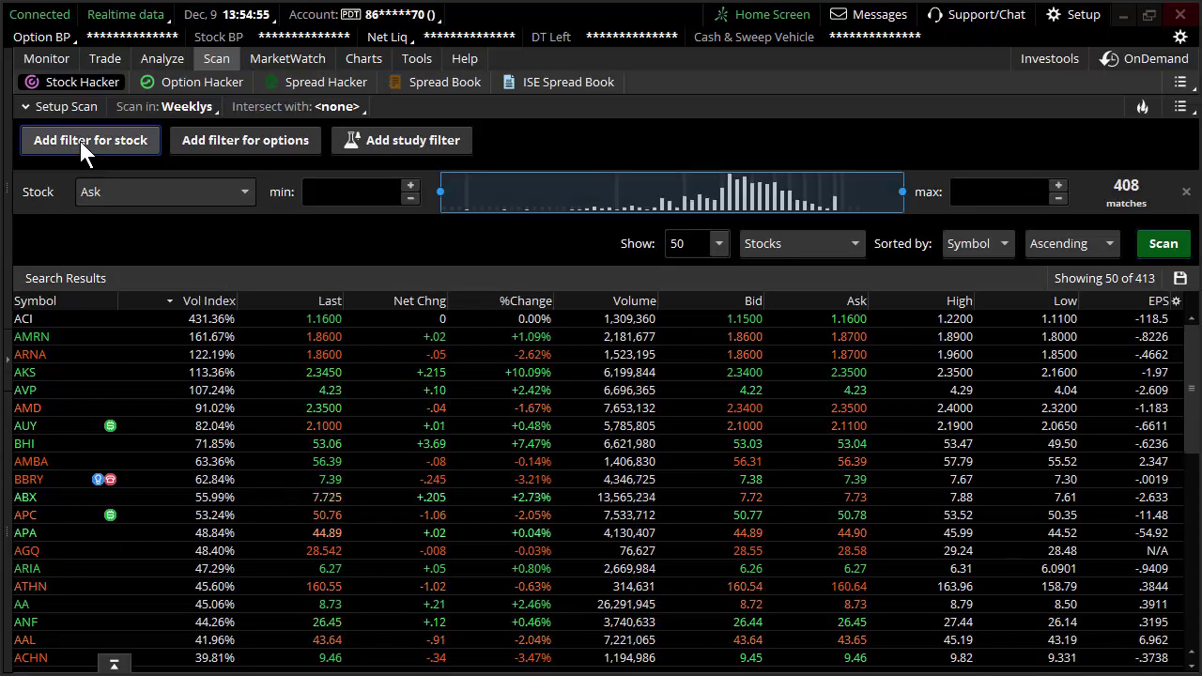
{"action": "left_click", "coordinate": [221, 187]}
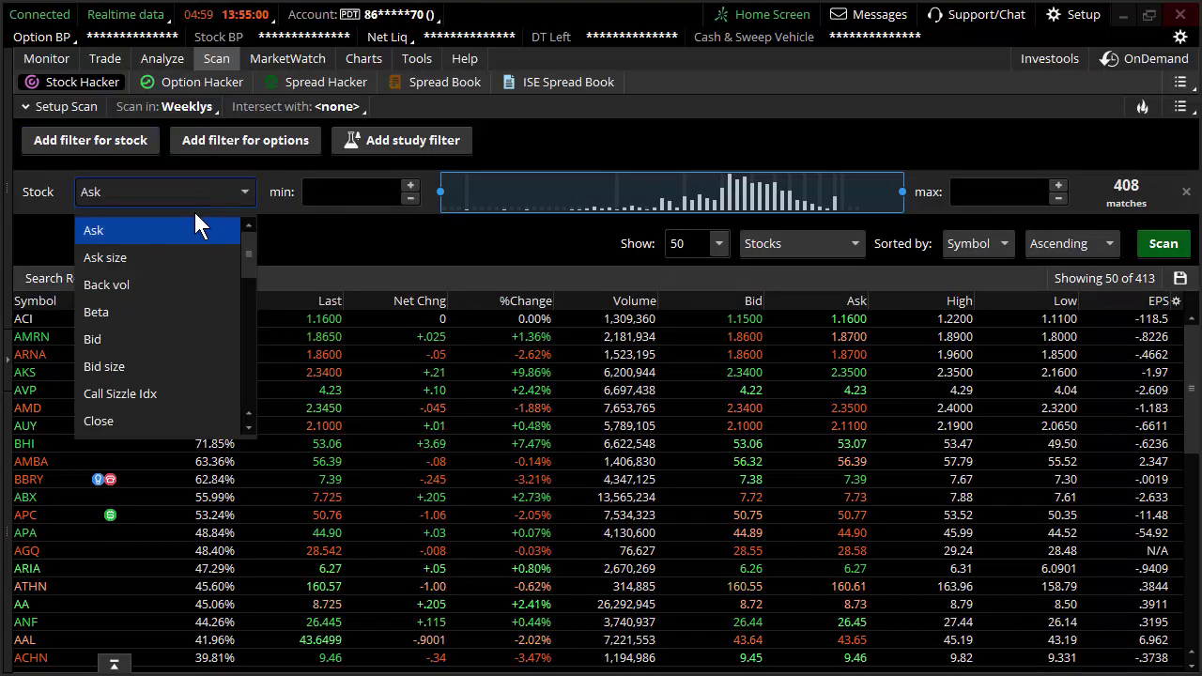
{"action": "left_click_drag", "start_coordinate": [252, 254], "coordinate": [253, 382]}
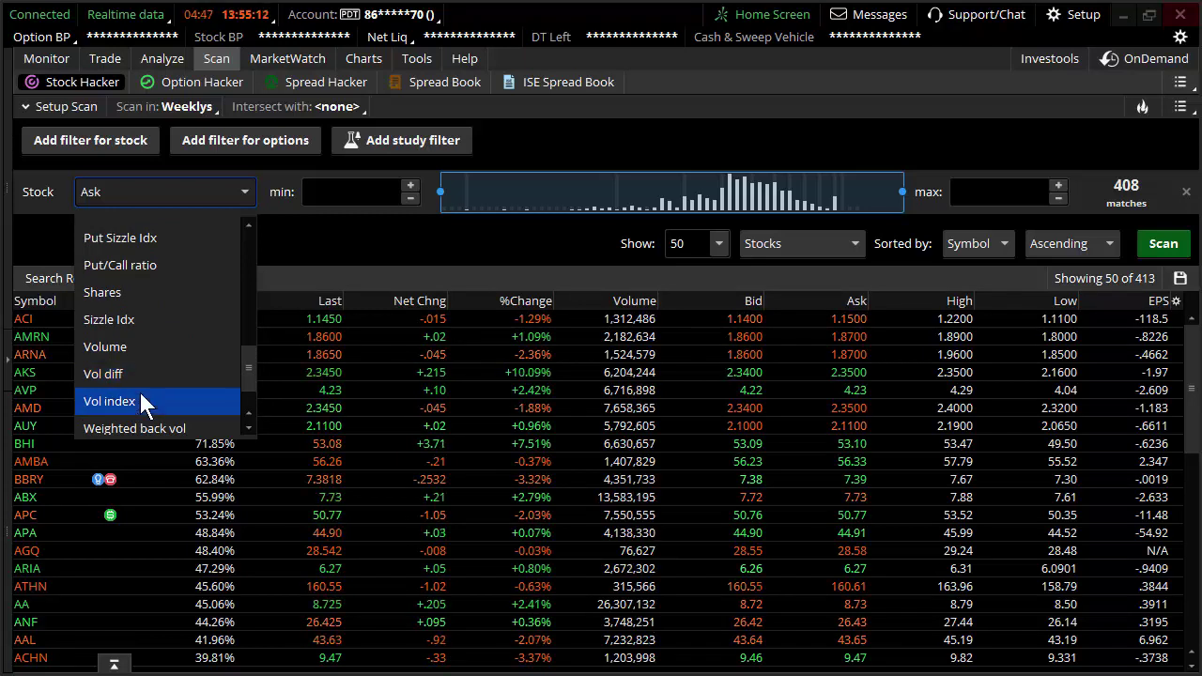
{"action": "scroll", "coordinate": [141, 401], "scroll_direction": "down", "scroll_amount": 1}
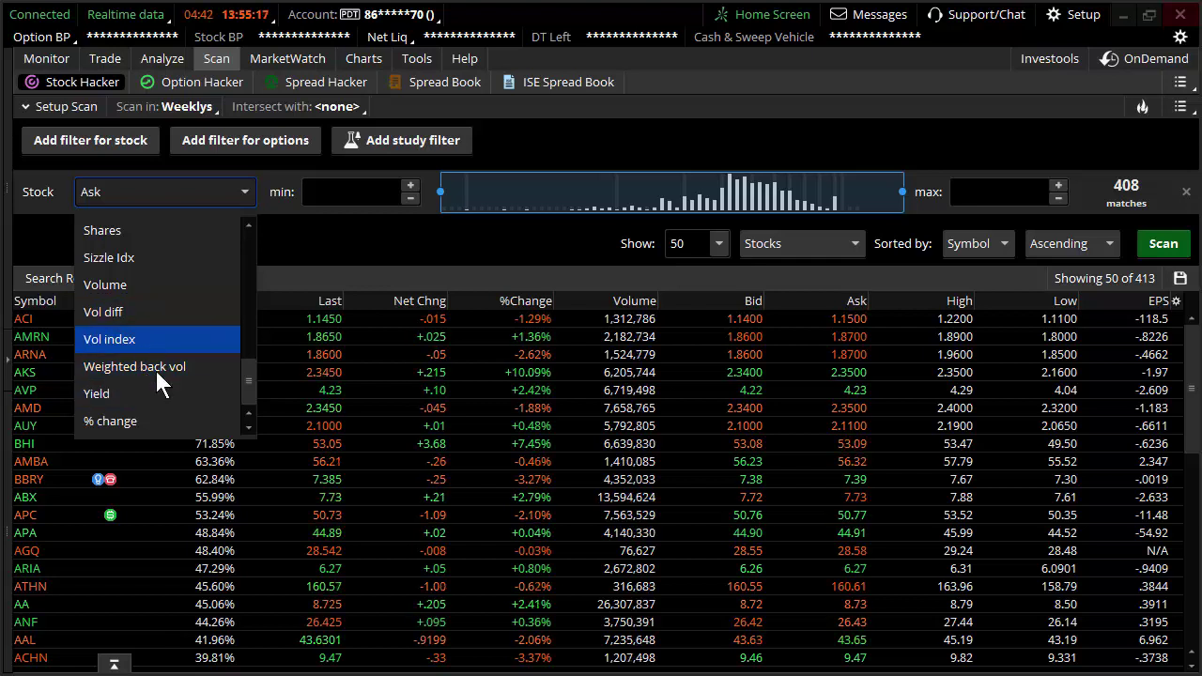
{"action": "scroll", "coordinate": [137, 339], "scroll_direction": "up", "scroll_amount": 1}
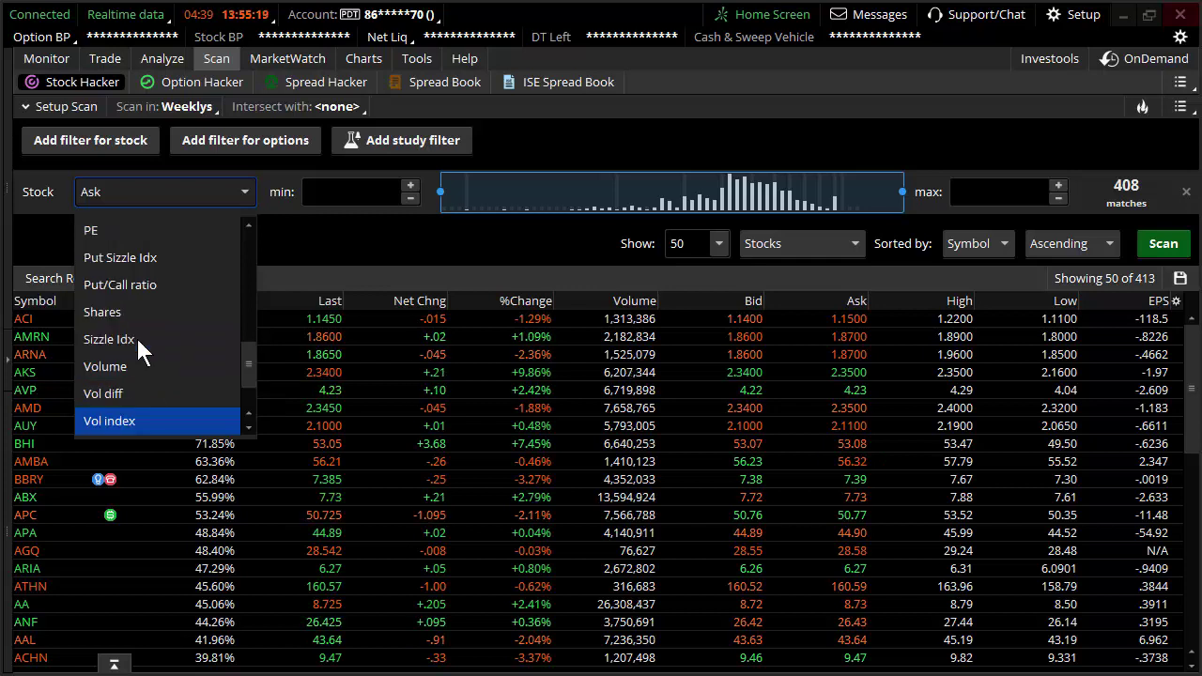
{"action": "scroll", "coordinate": [182, 324], "scroll_direction": "up", "scroll_amount": 2}
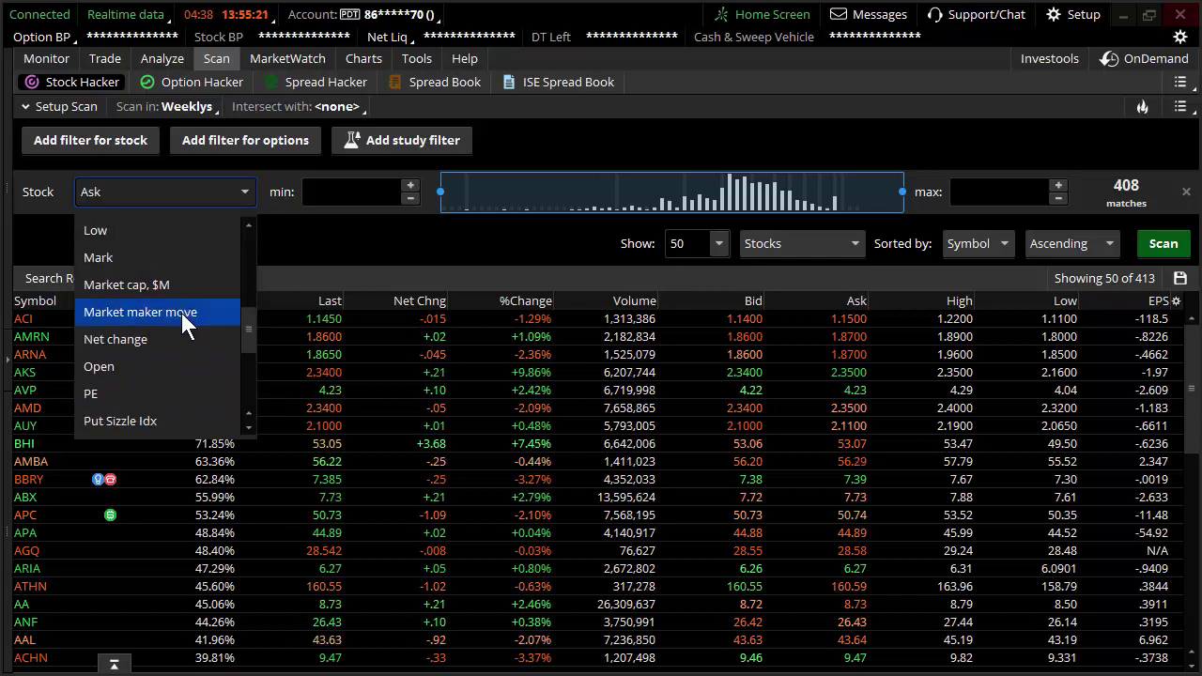
{"action": "scroll", "coordinate": [182, 324], "scroll_direction": "up", "scroll_amount": 1}
{"action": "scroll", "coordinate": [181, 310], "scroll_direction": "up", "scroll_amount": 1}
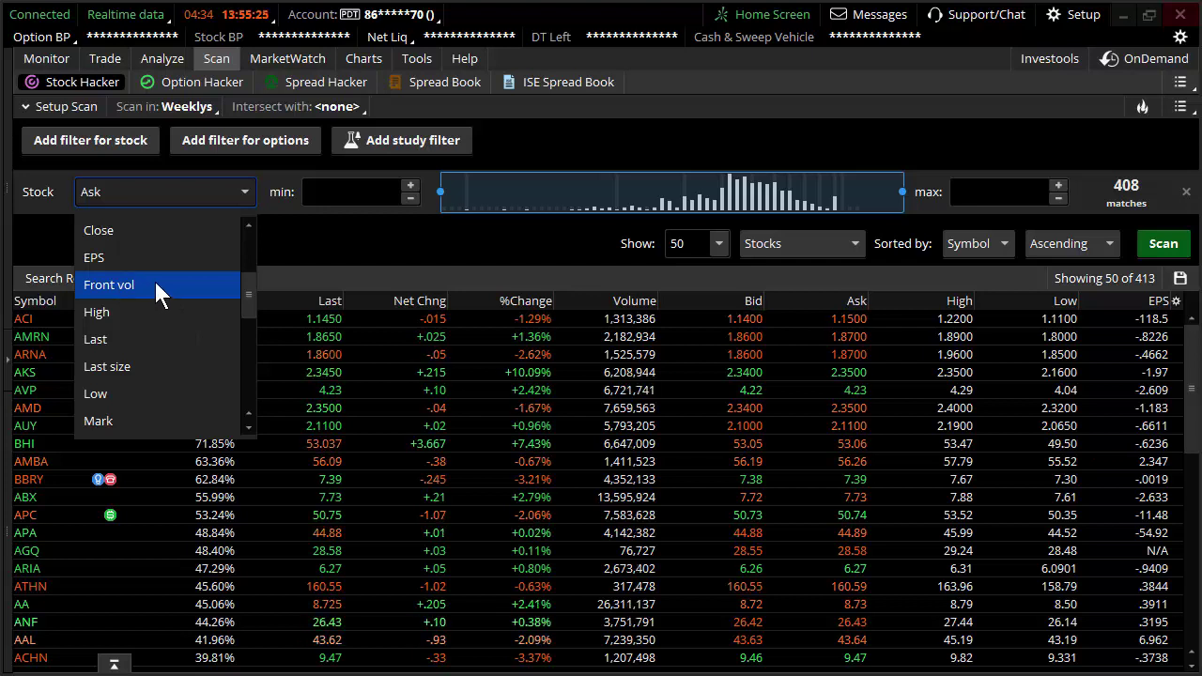
{"action": "scroll", "coordinate": [158, 294], "scroll_direction": "down", "scroll_amount": 5}
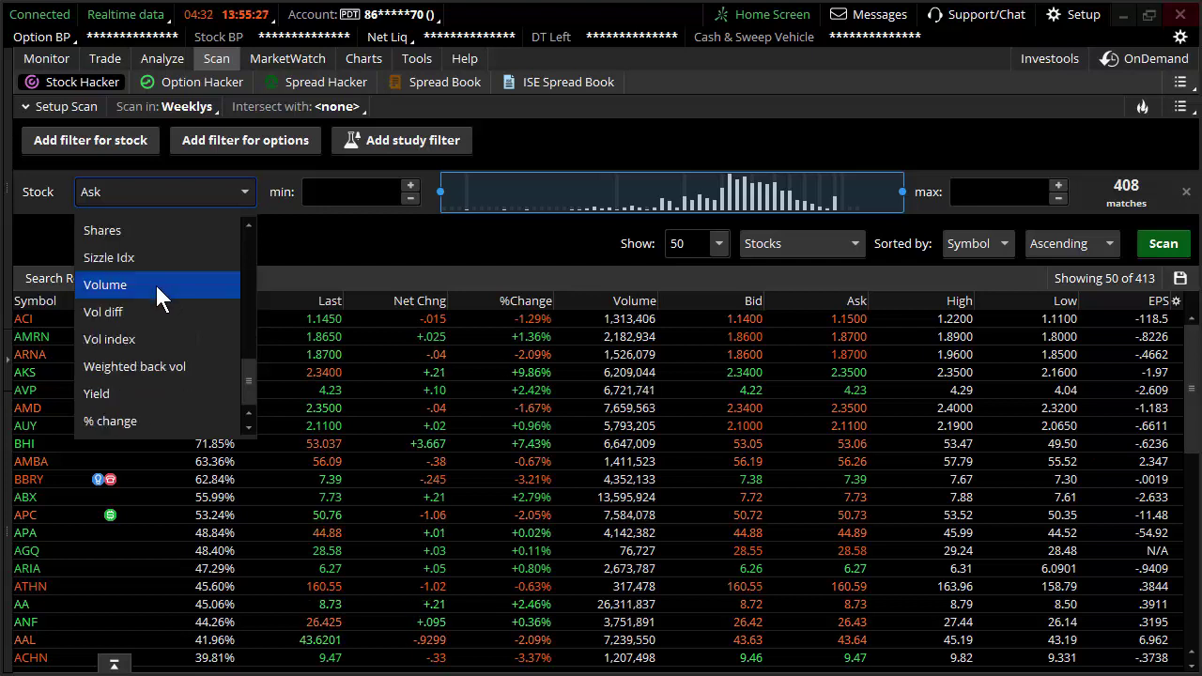
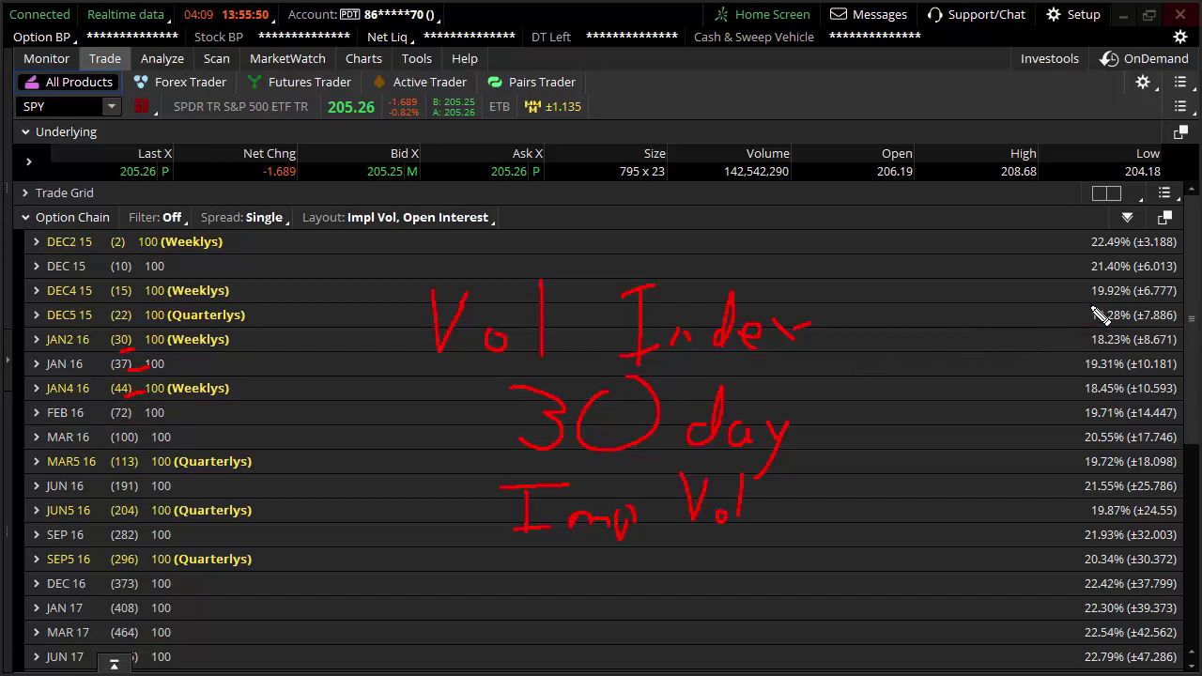
Step: Examine the overall implied volatility in today's options statistics for SPY, below the option chain
{"action": "mouse_move", "coordinate": [1059, 288]}
{"action": "left_mouse_down"}
{"action": "mouse_move", "coordinate": [1036, 385]}
{"action": "mouse_move", "coordinate": [821, 390]}
{"action": "left_mouse_up"}
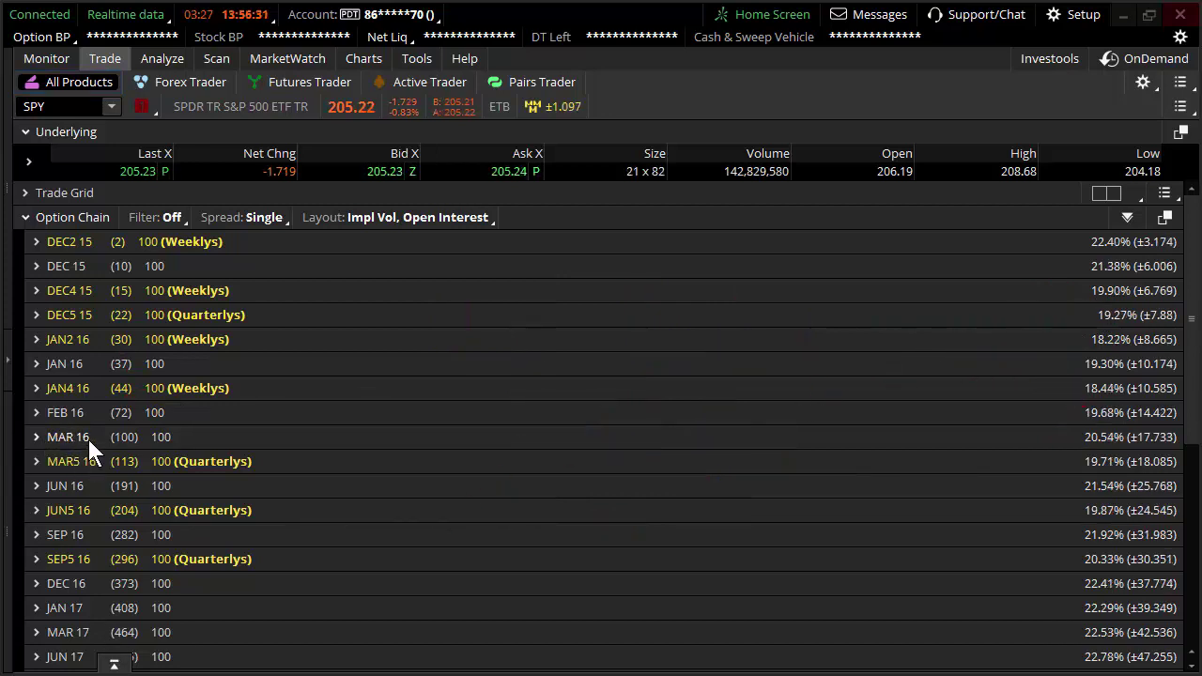
{"action": "scroll", "coordinate": [300, 535], "scroll_direction": "down", "scroll_amount": 3}
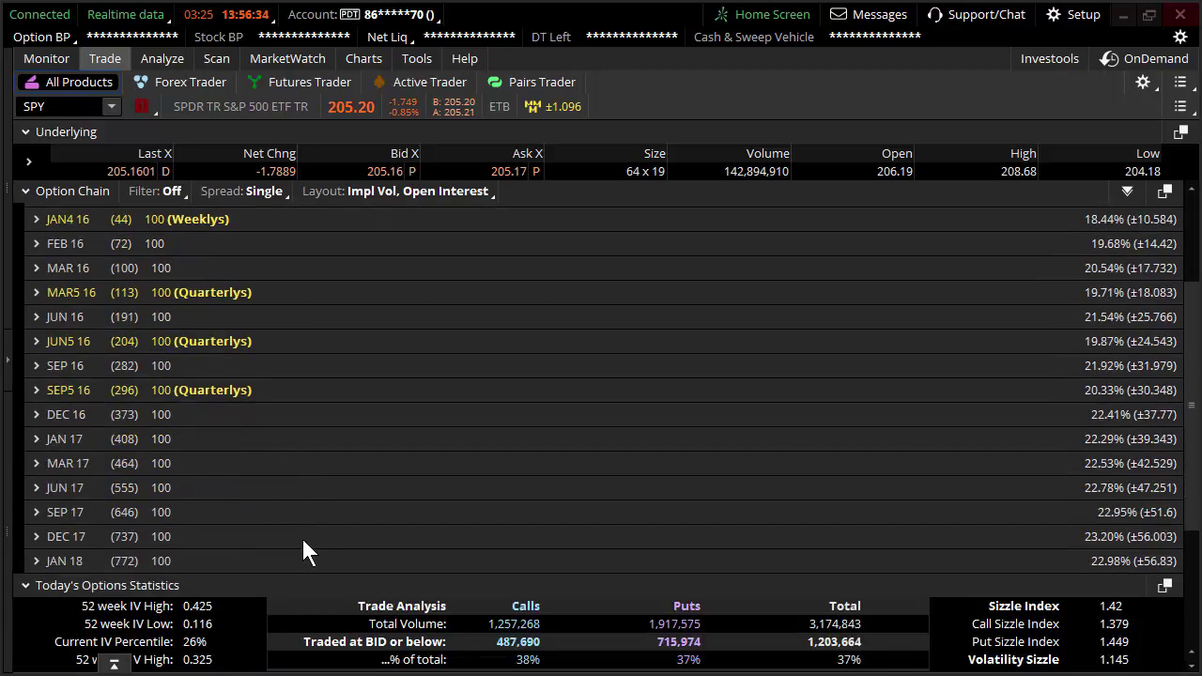
{"action": "scroll", "coordinate": [318, 535], "scroll_direction": "down", "scroll_amount": 2}
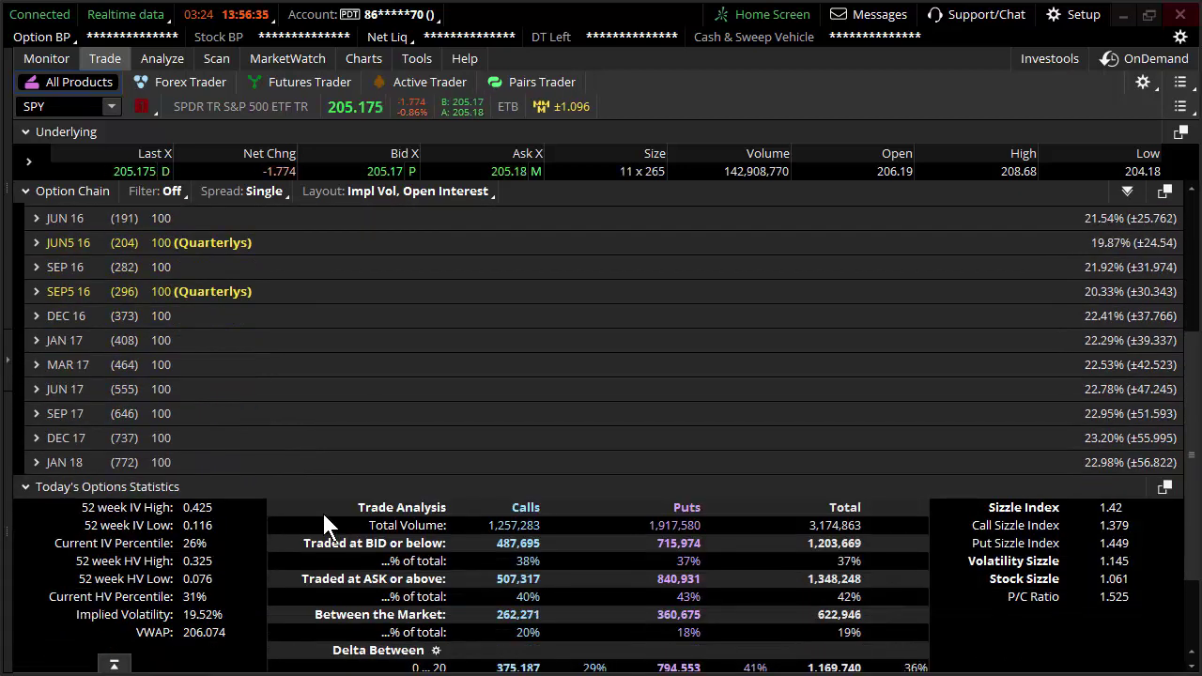
{"action": "scroll", "coordinate": [203, 526], "scroll_direction": "down", "scroll_amount": 1}
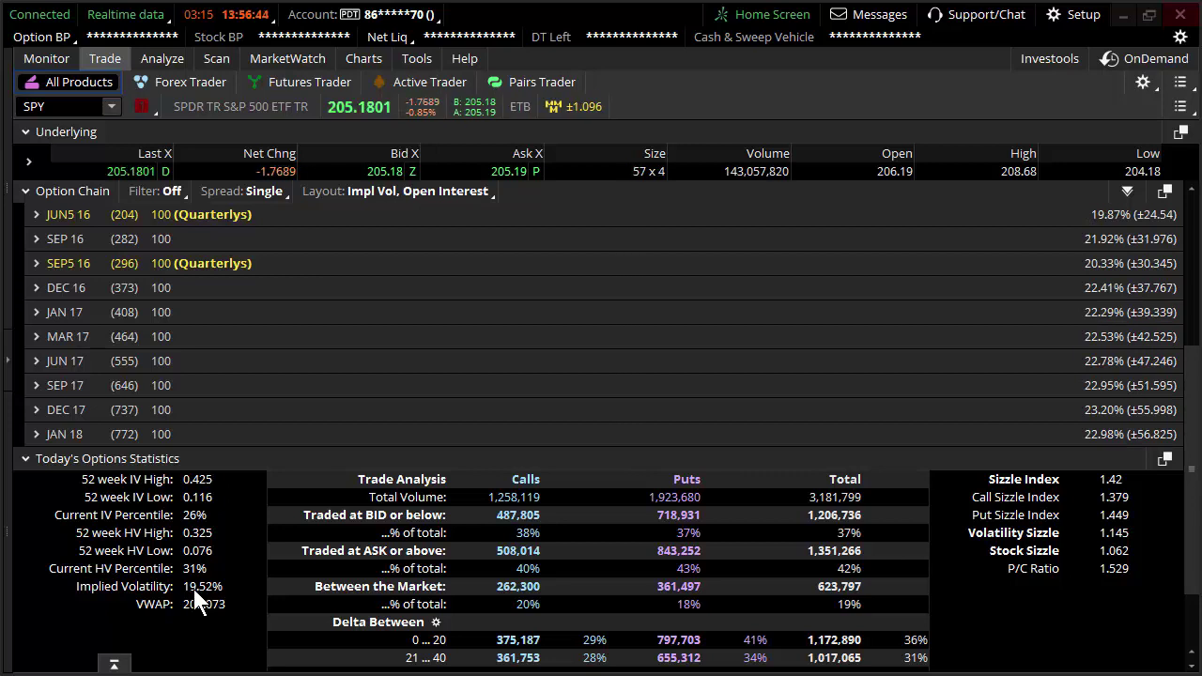
{"action": "scroll", "coordinate": [563, 526], "scroll_direction": "up", "scroll_amount": 5}
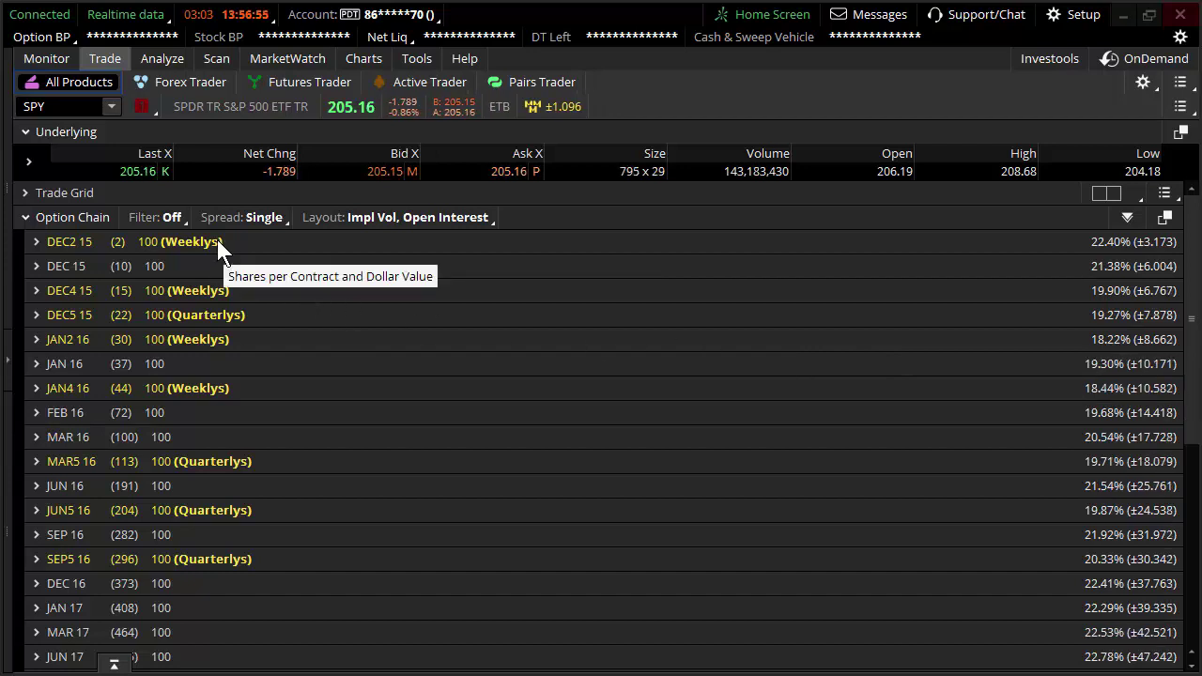
Step: Set the Vol index filter's minimum to 50% in the stock scan, run it and look through the matching symbols
{"action": "left_click", "coordinate": [206, 53]}
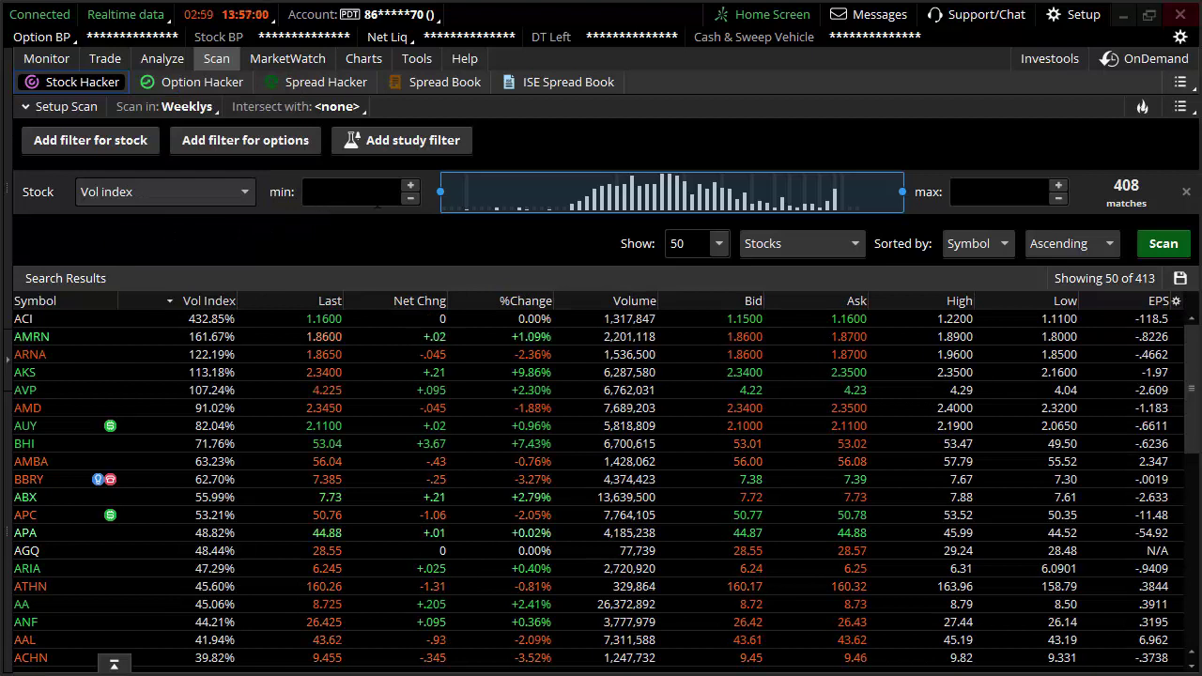
{"action": "left_click", "coordinate": [399, 195]}
{"action": "left_click", "coordinate": [398, 193]}
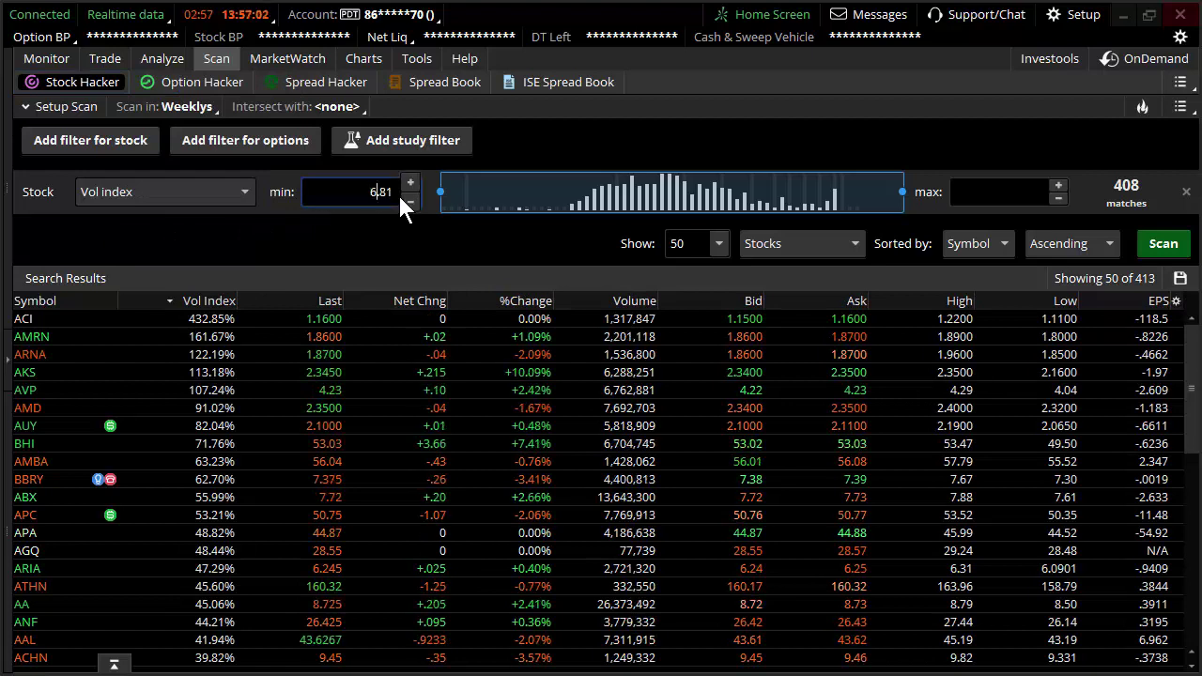
{"action": "key", "text": "BackSpace"}
{"action": "key", "text": "BackSpace"}
{"action": "key", "text": "BackSpace"}
{"action": "key", "text": "BackSpace"}
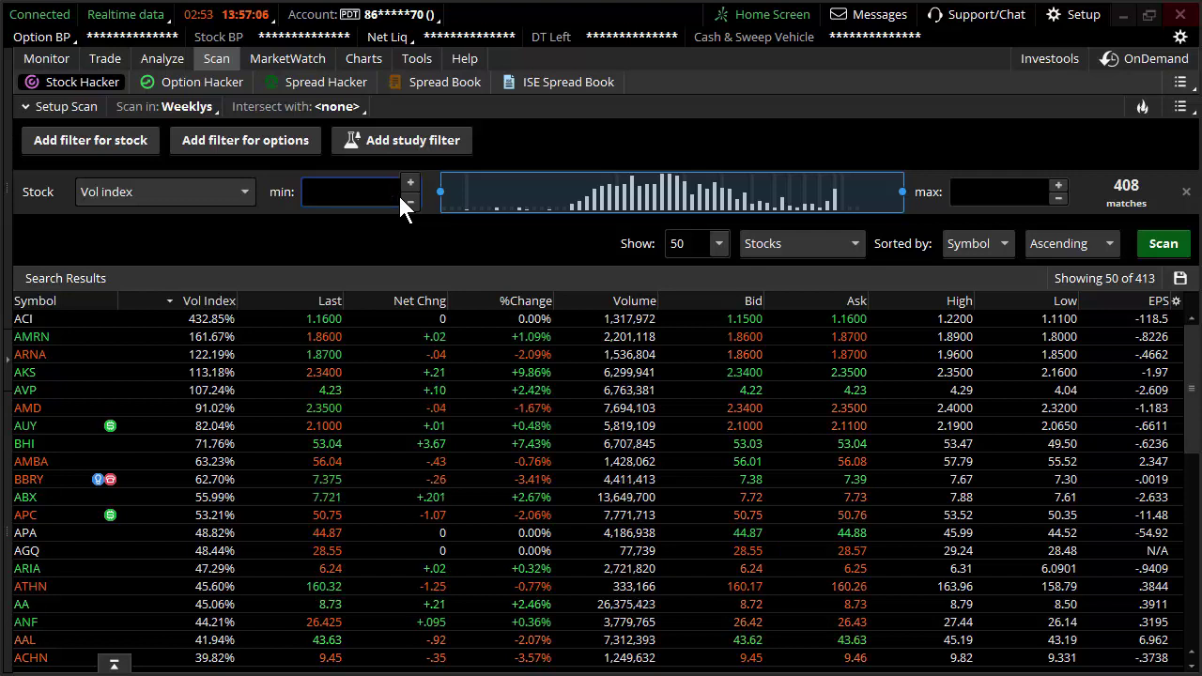
{"action": "type", "text": "50"}
{"action": "key", "text": "Return"}
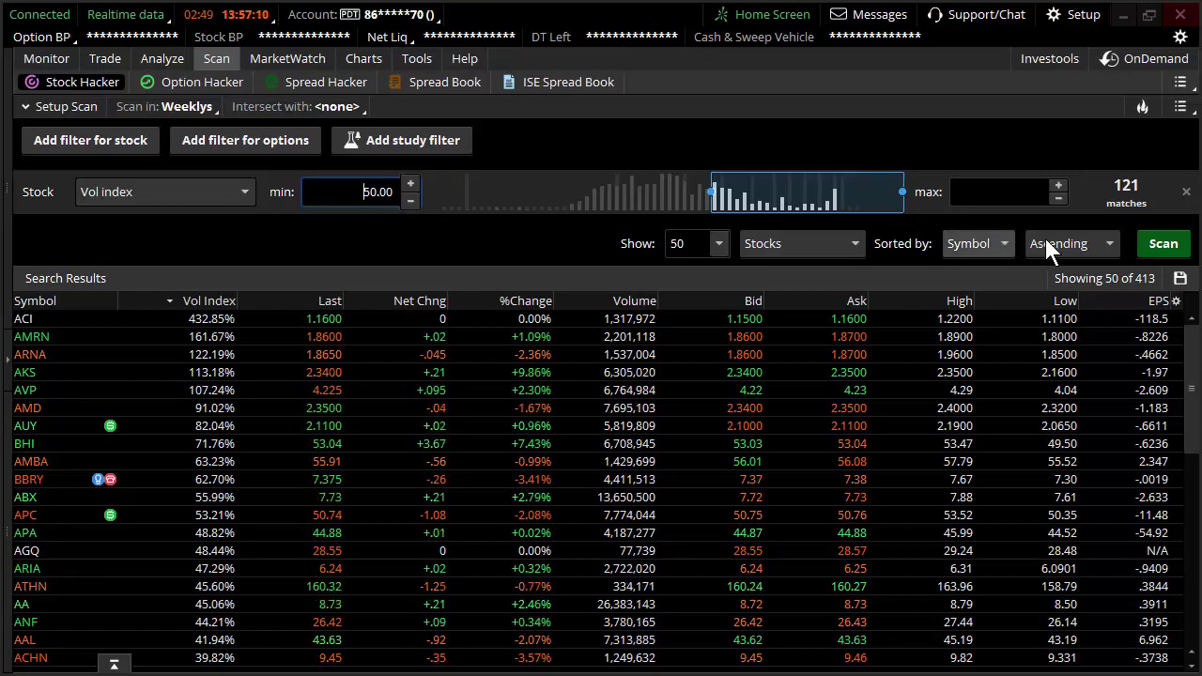
{"action": "left_click", "coordinate": [1162, 244]}
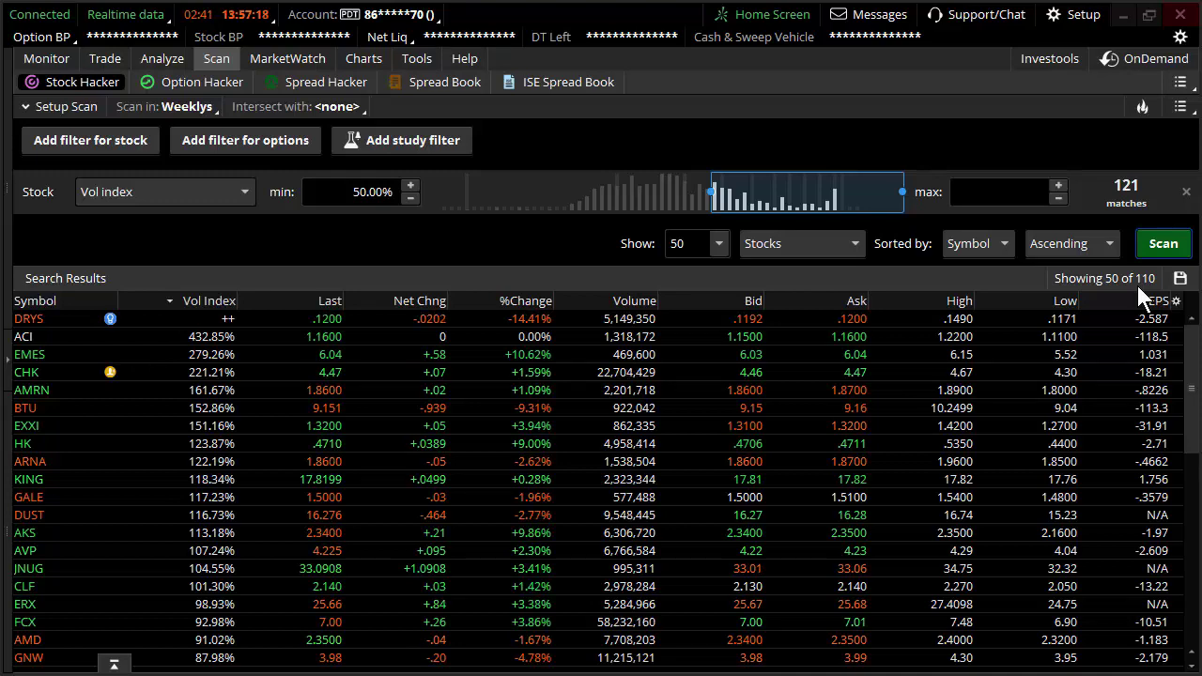
{"action": "scroll", "coordinate": [55, 436], "scroll_direction": "down", "scroll_amount": 10}
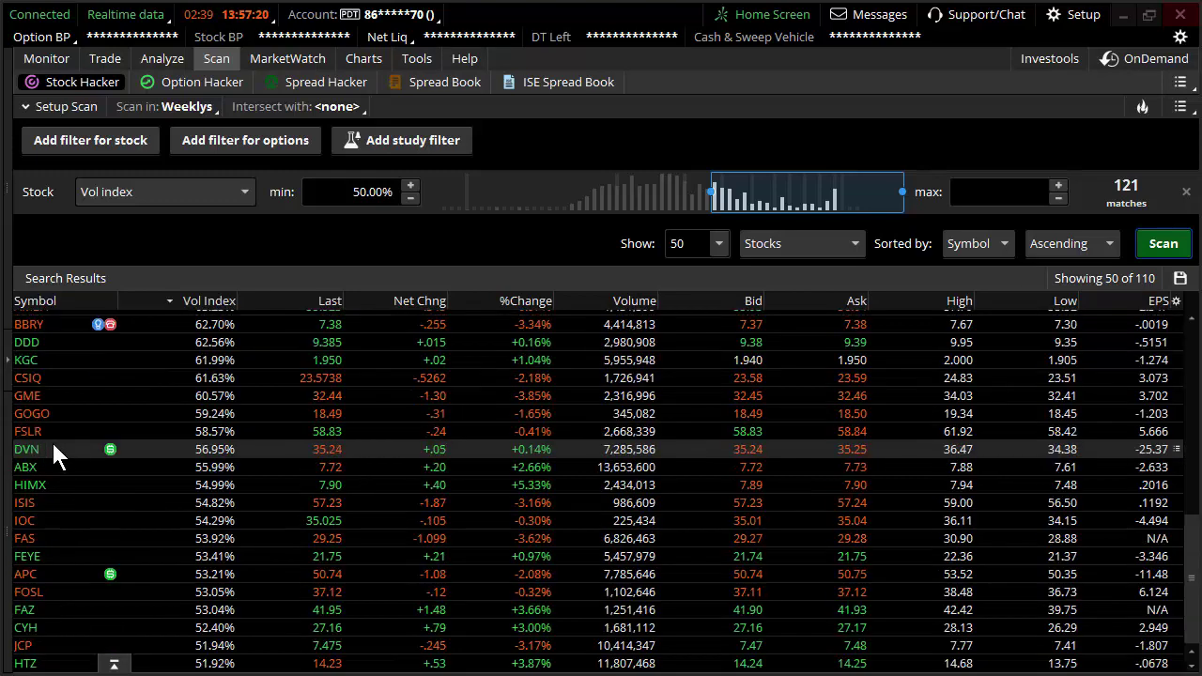
{"action": "scroll", "coordinate": [70, 438], "scroll_direction": "up", "scroll_amount": 10}
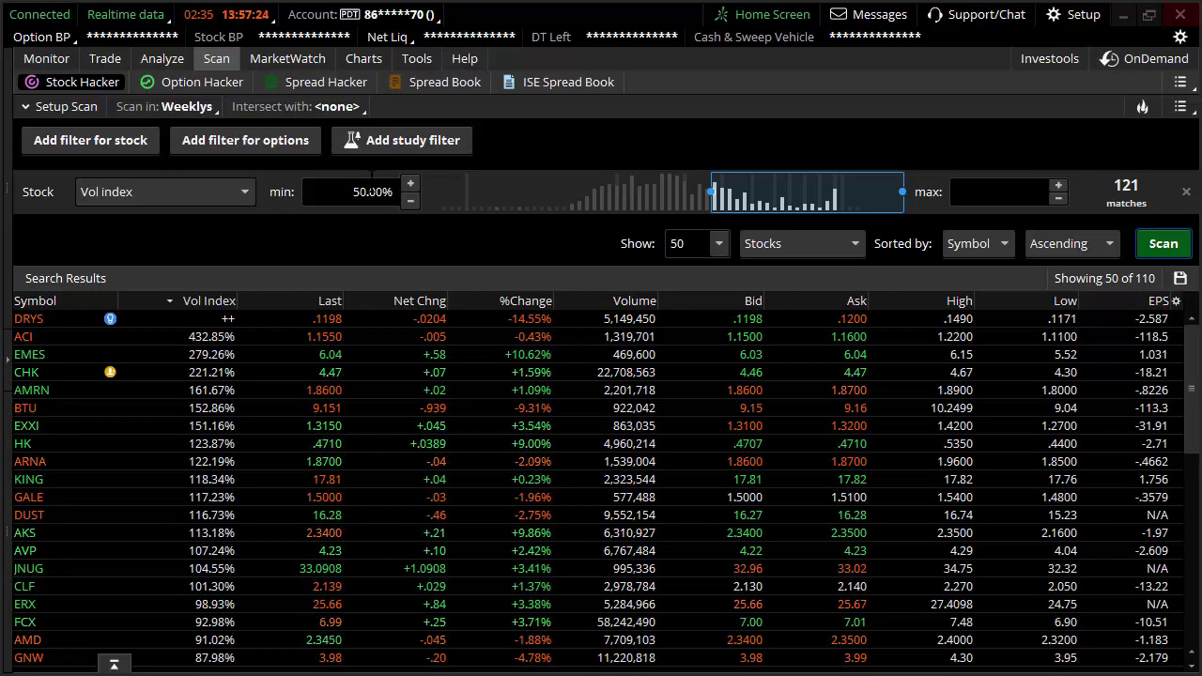
Step: Set the Vol index filter's minimum to 80% and rerun the scan
{"action": "left_click", "coordinate": [363, 191]}
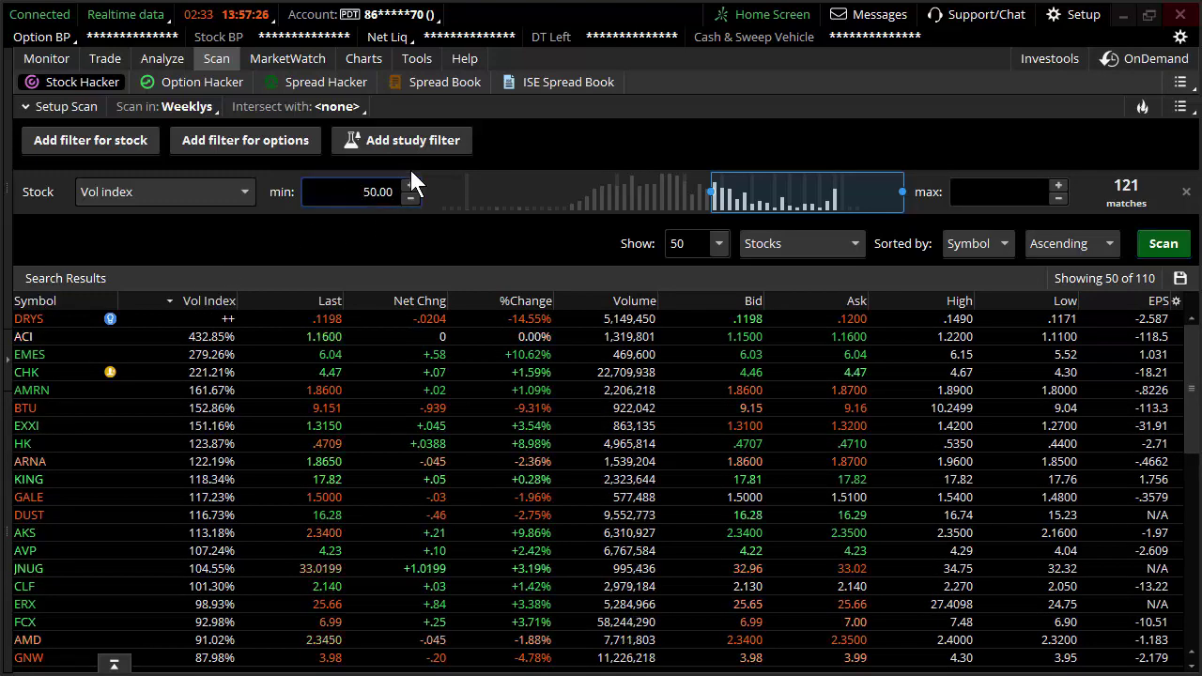
{"action": "key", "text": "Delete"}
{"action": "type", "text": "8"}
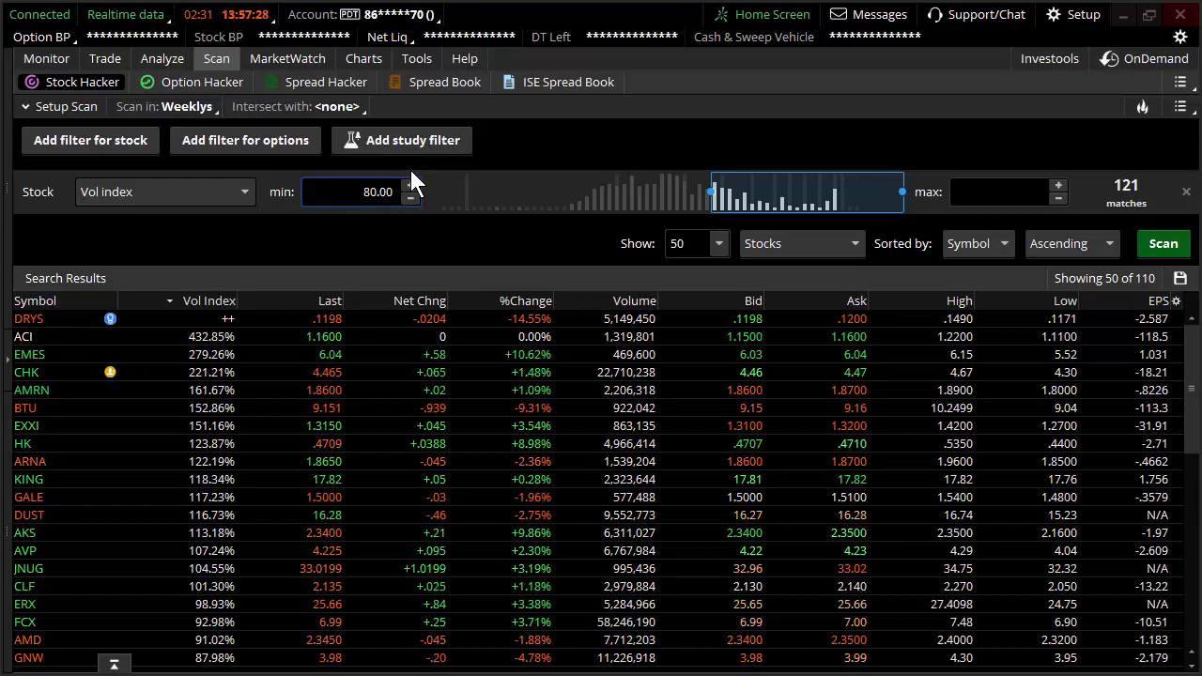
{"action": "left_click", "coordinate": [1161, 253]}
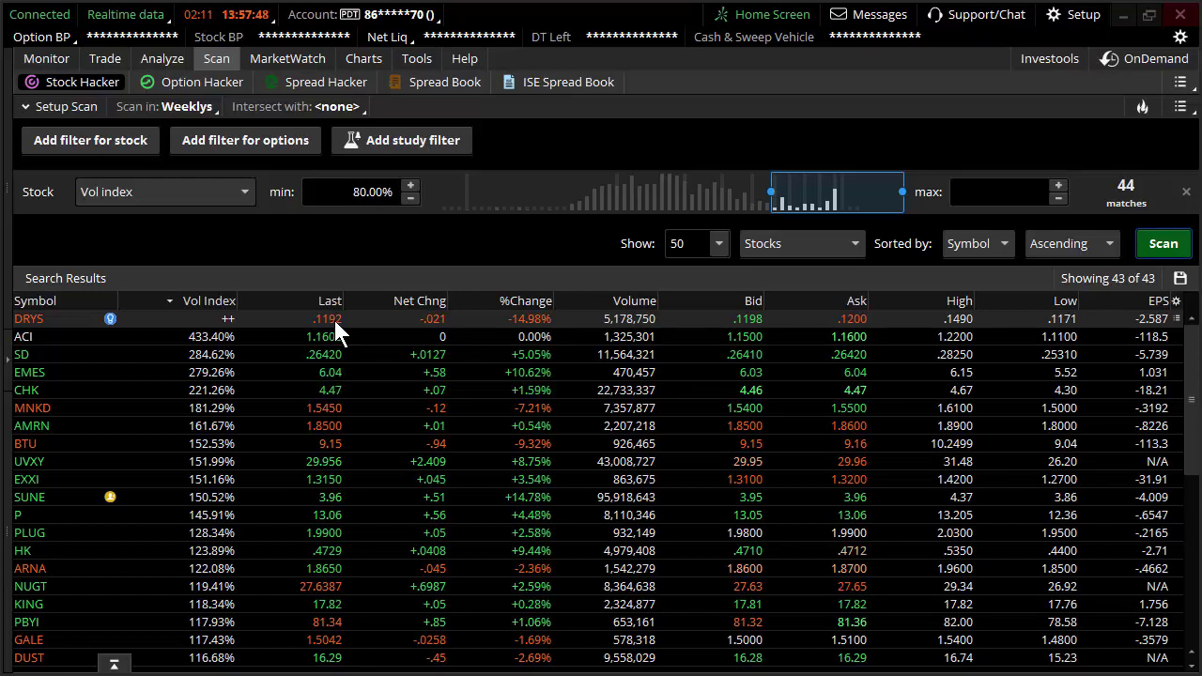
Step: Add a second stock filter to the scan and choose Mark as its criterion
{"action": "left_click", "coordinate": [331, 333]}
{"action": "left_click", "coordinate": [100, 139]}
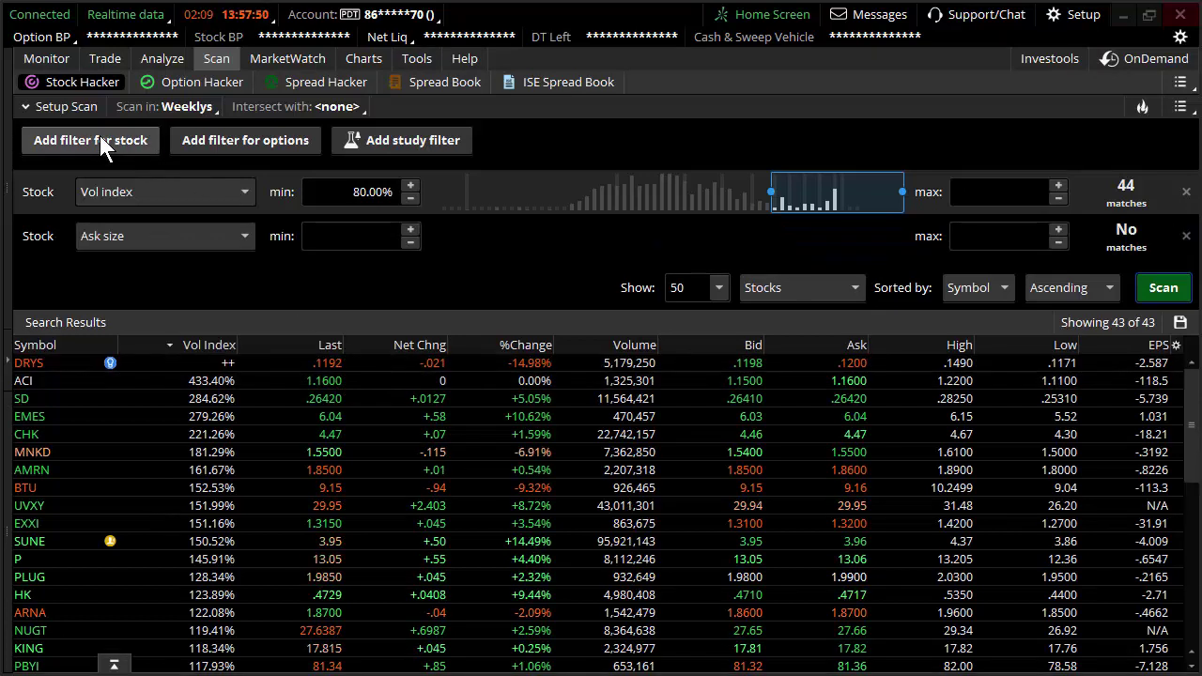
{"action": "left_click", "coordinate": [147, 235]}
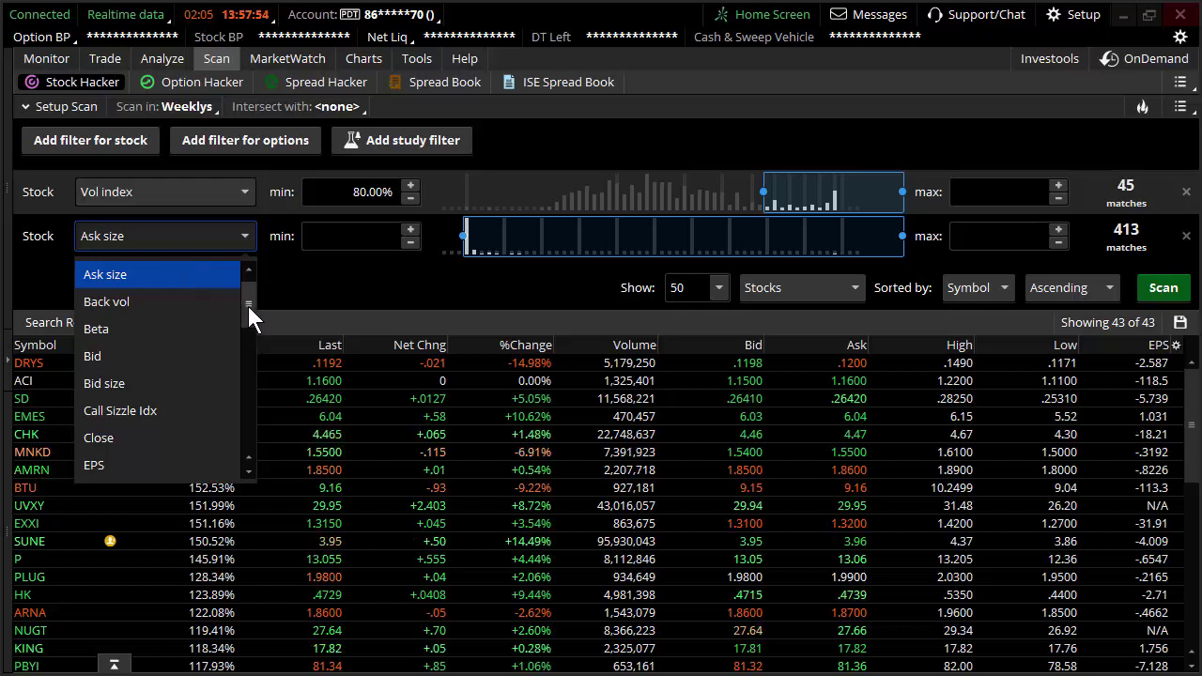
{"action": "left_click_drag", "start_coordinate": [248, 306], "coordinate": [248, 348]}
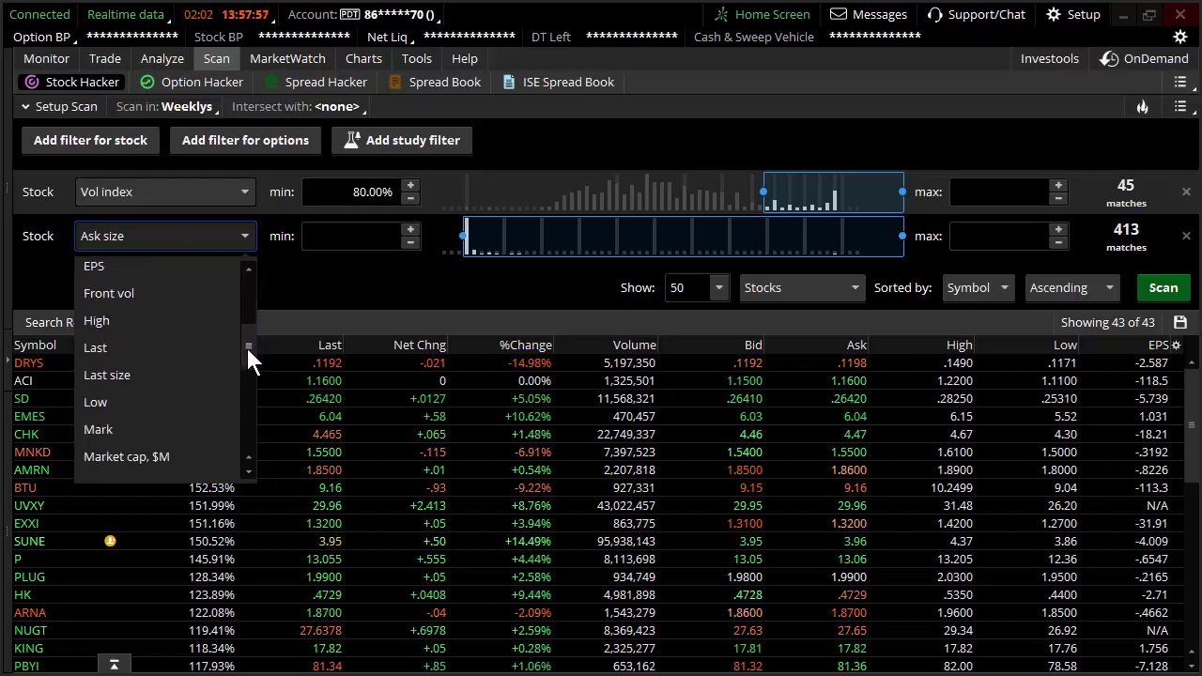
{"action": "left_click", "coordinate": [127, 428]}
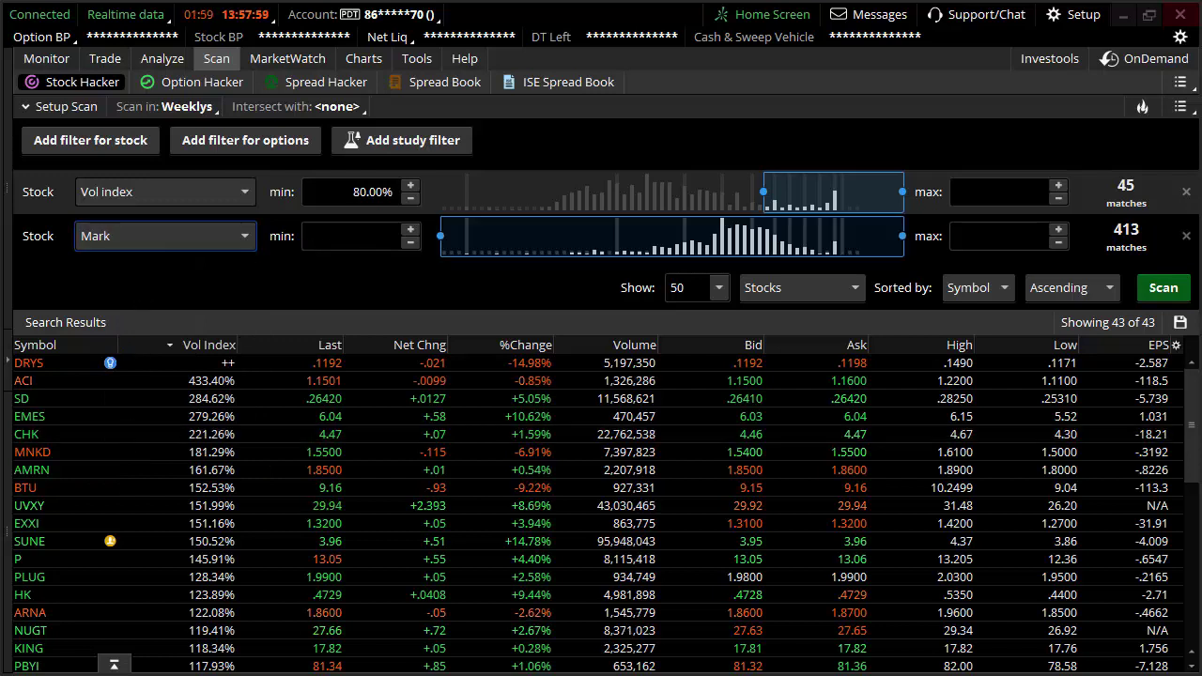
Step: Set the Mark filter's minimum to 10.00 and rerun the scan
{"action": "left_click", "coordinate": [387, 236]}
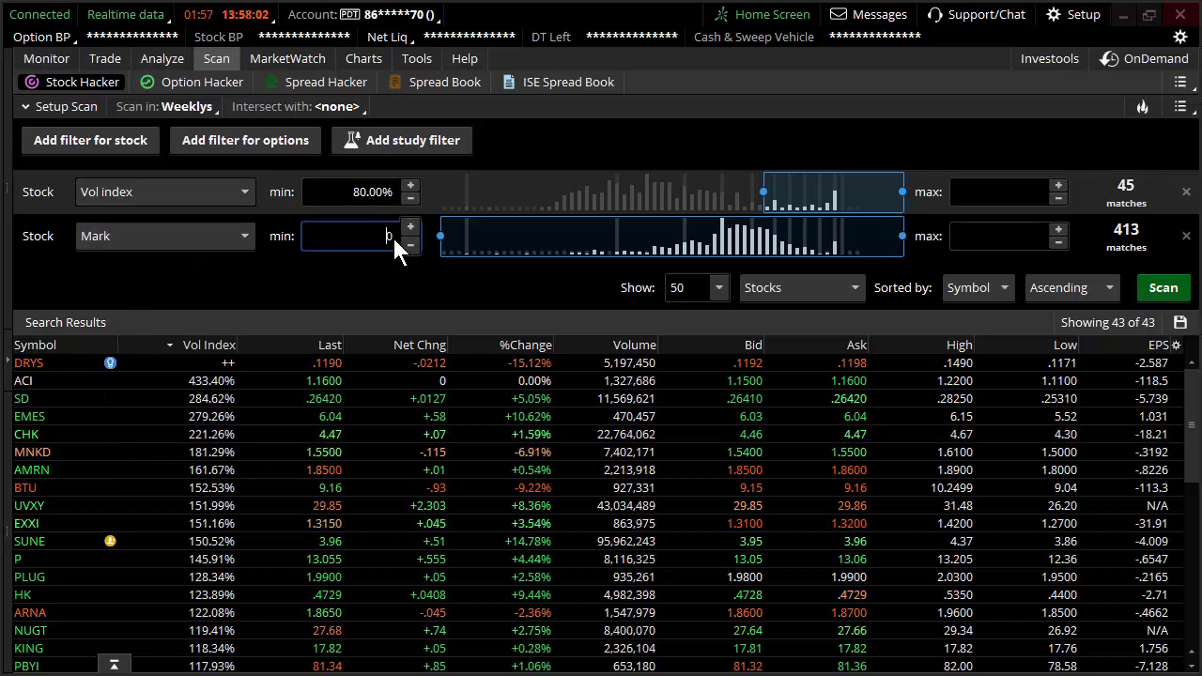
{"action": "type", "text": "10"}
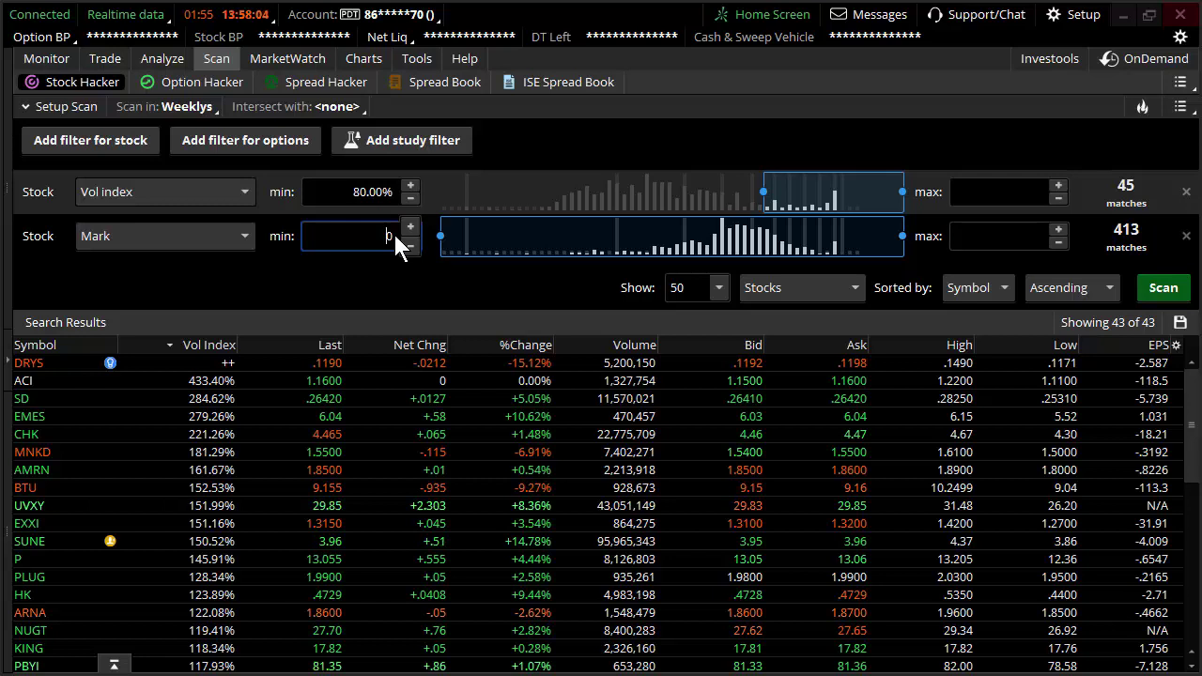
{"action": "type", "text": ".0"}
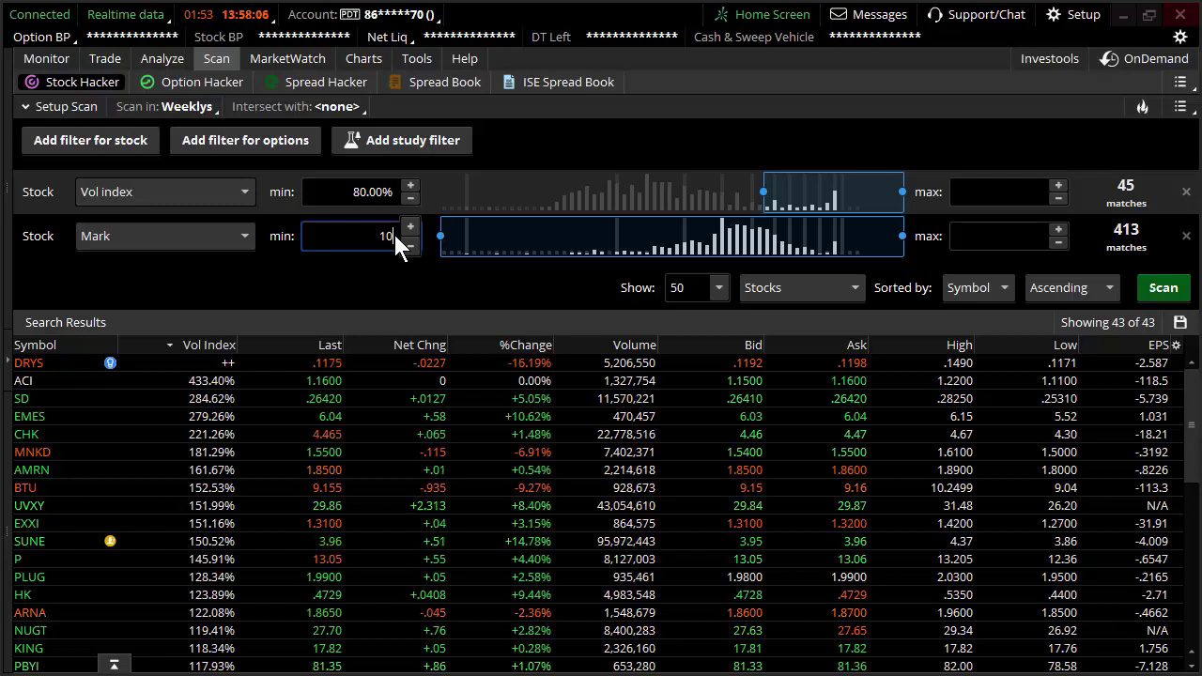
{"action": "key", "text": "Return"}
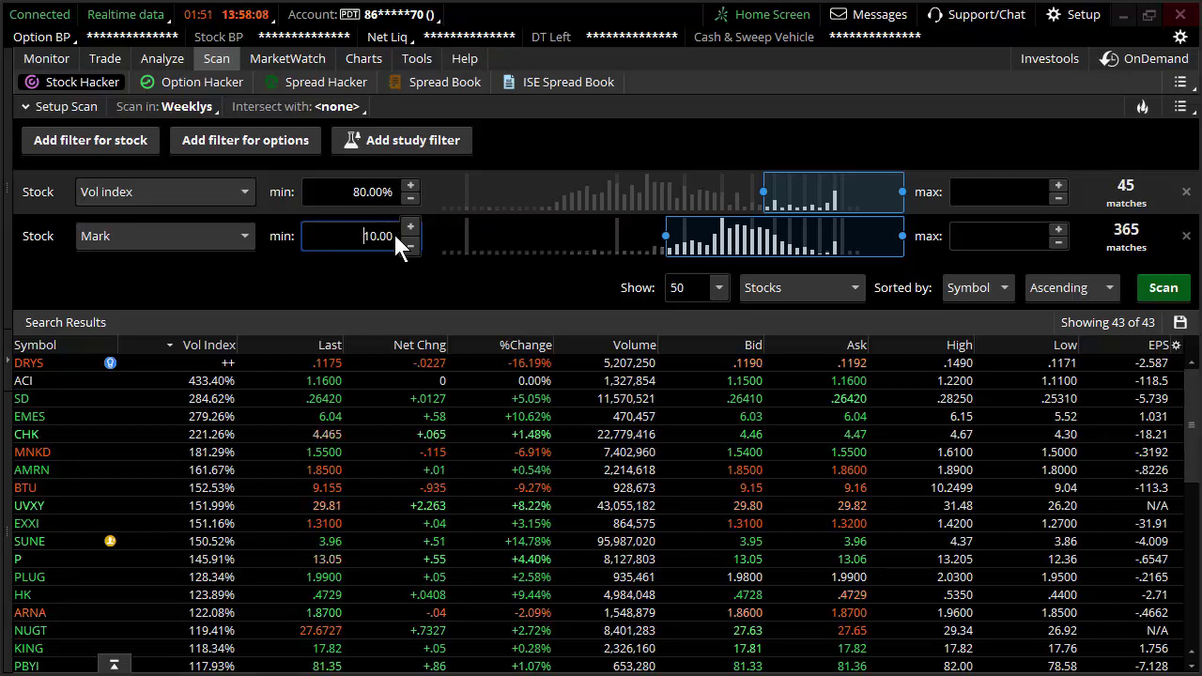
{"action": "left_click", "coordinate": [1160, 288]}
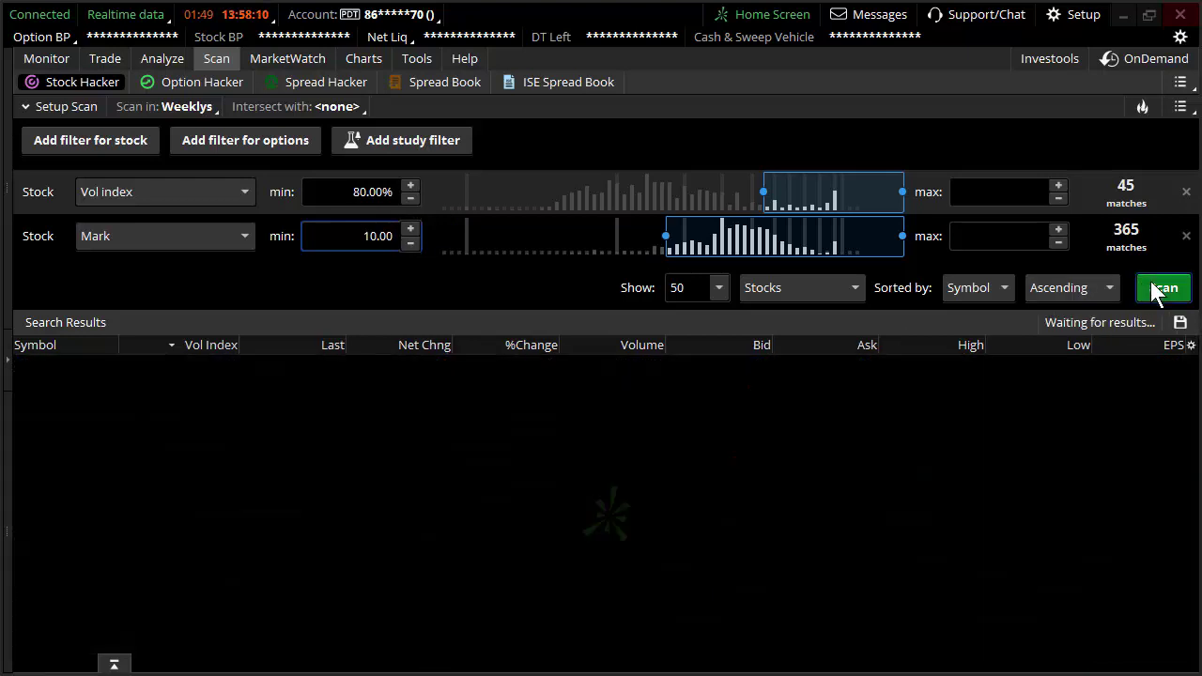